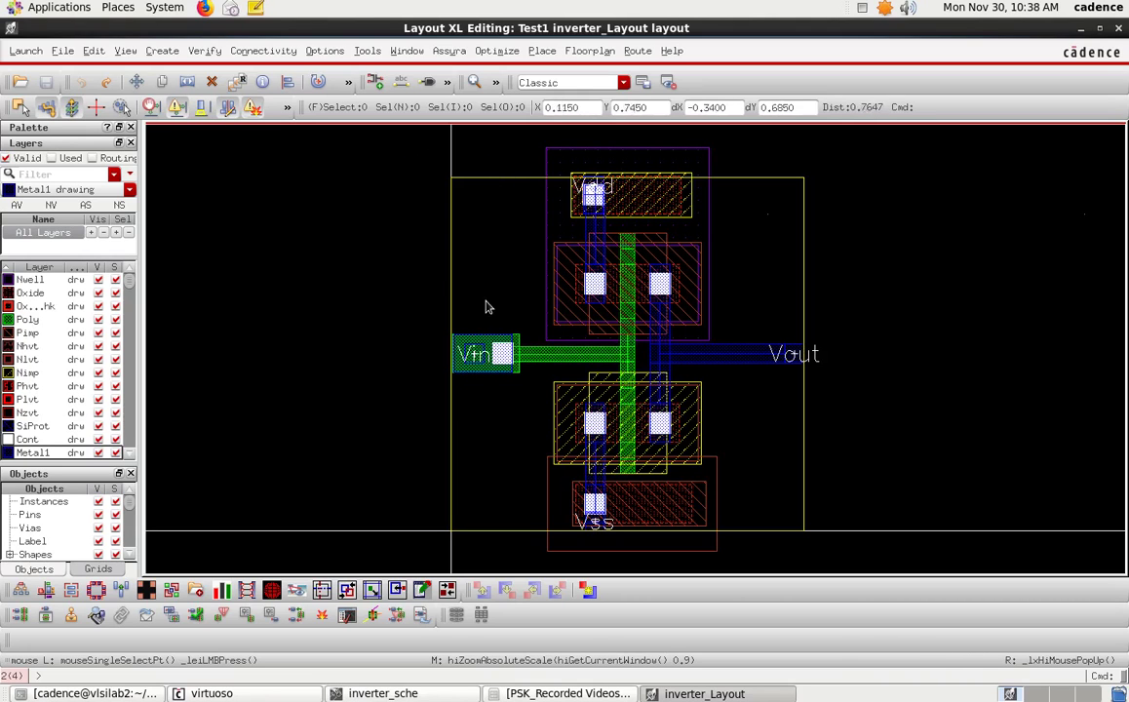
{"action": "left_click", "coordinate": [449, 54]}
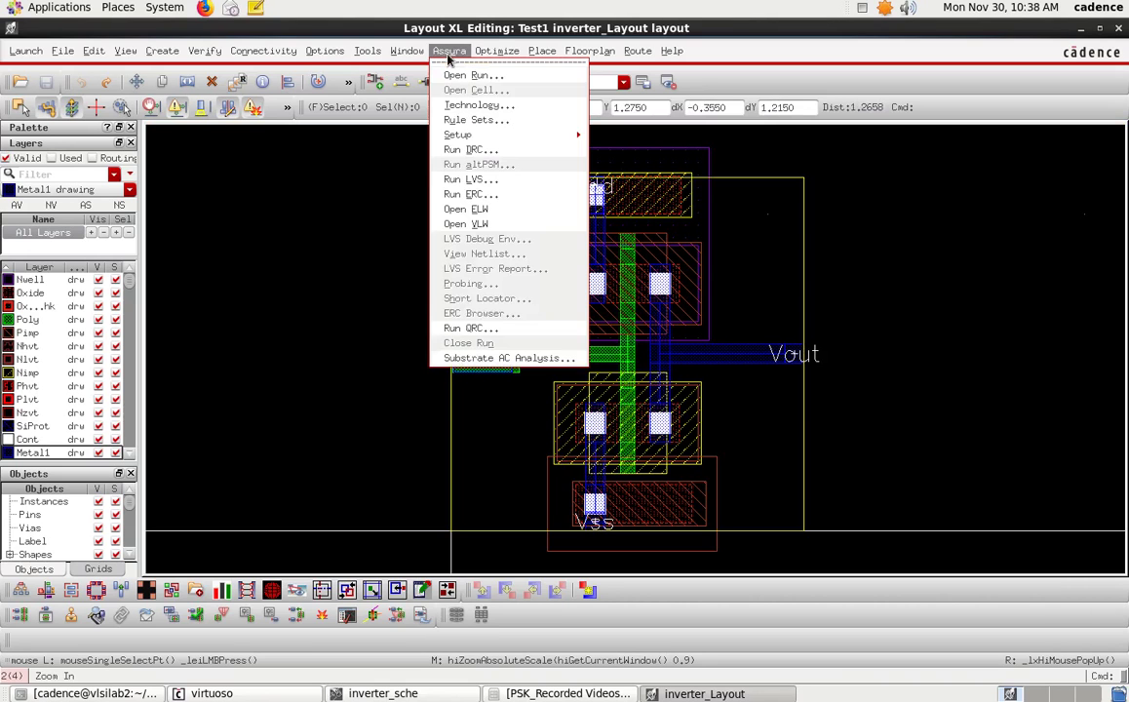
{"action": "left_click", "coordinate": [345, 200]}
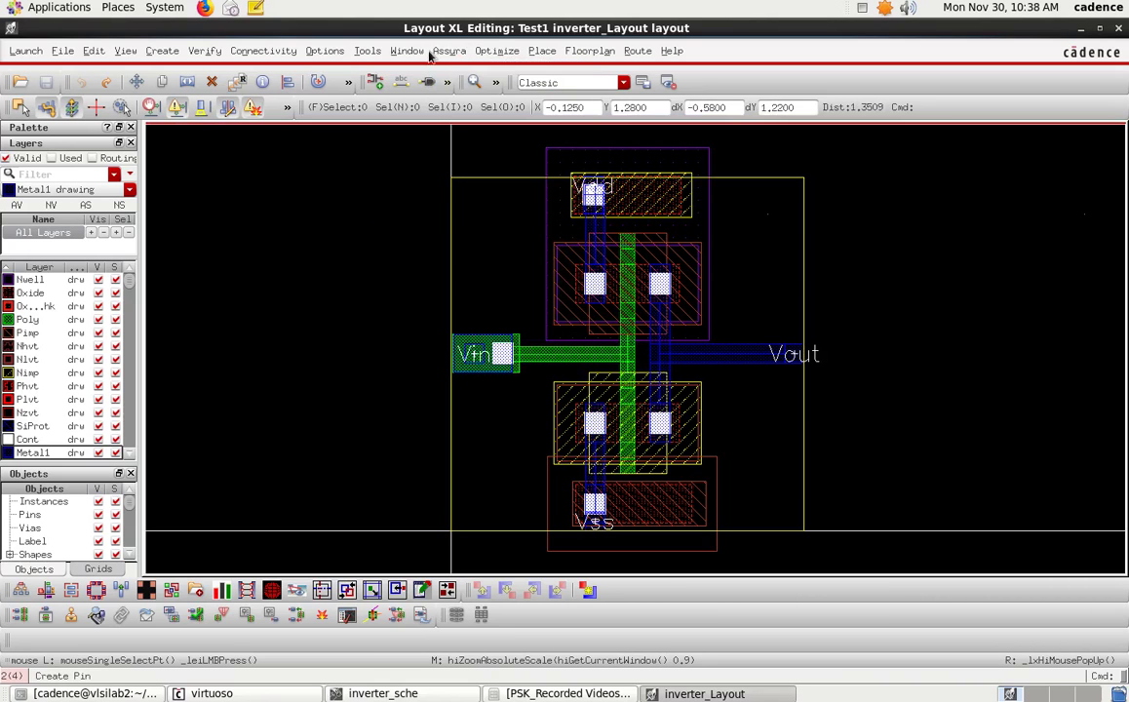
{"action": "key", "text": "Escape"}
{"action": "left_click", "coordinate": [448, 52]}
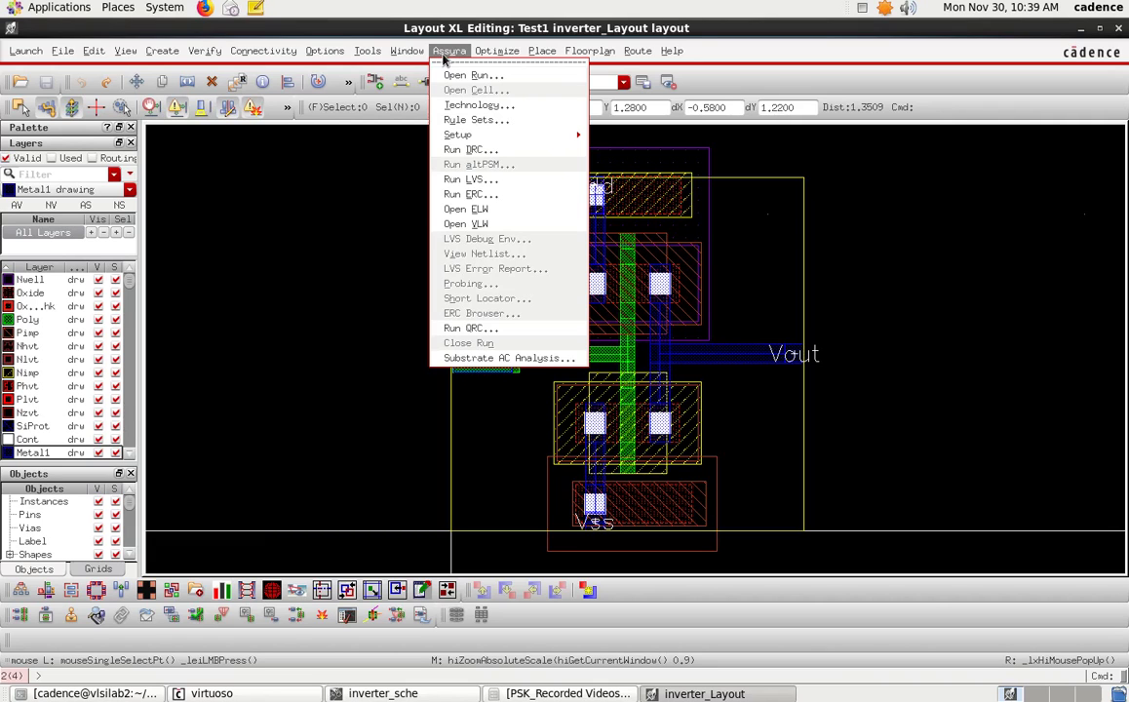
{"action": "mouse_move", "coordinate": [479, 138]}
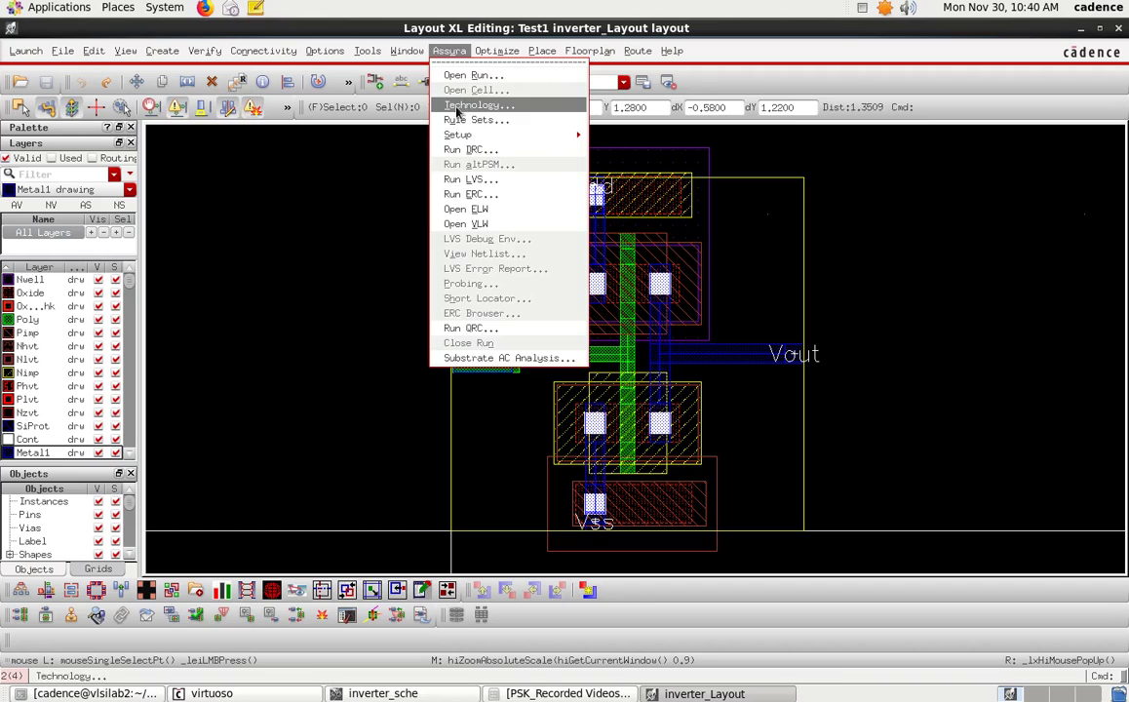
{"action": "left_click", "coordinate": [390, 156]}
Browse for the Assura technology file and go to the /home/cadence/cad/FOUNDRY directory
{"action": "left_click", "coordinate": [447, 53]}
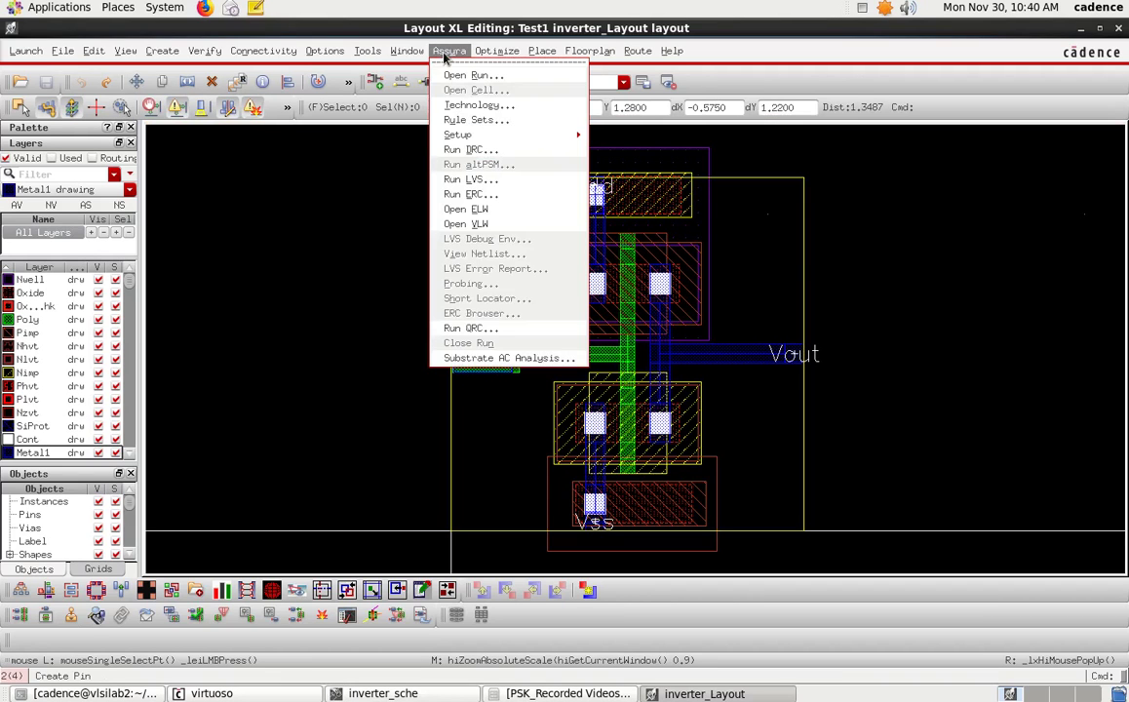
{"action": "left_click", "coordinate": [471, 105]}
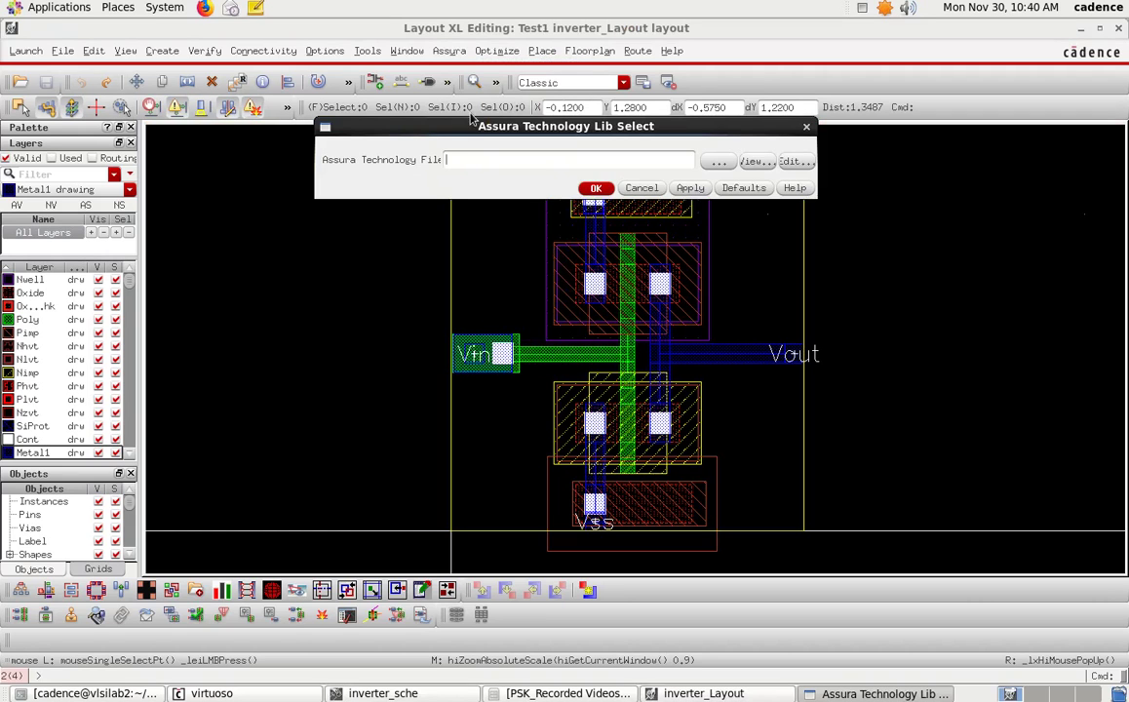
{"action": "left_click_drag", "start_coordinate": [375, 124], "coordinate": [365, 167]}
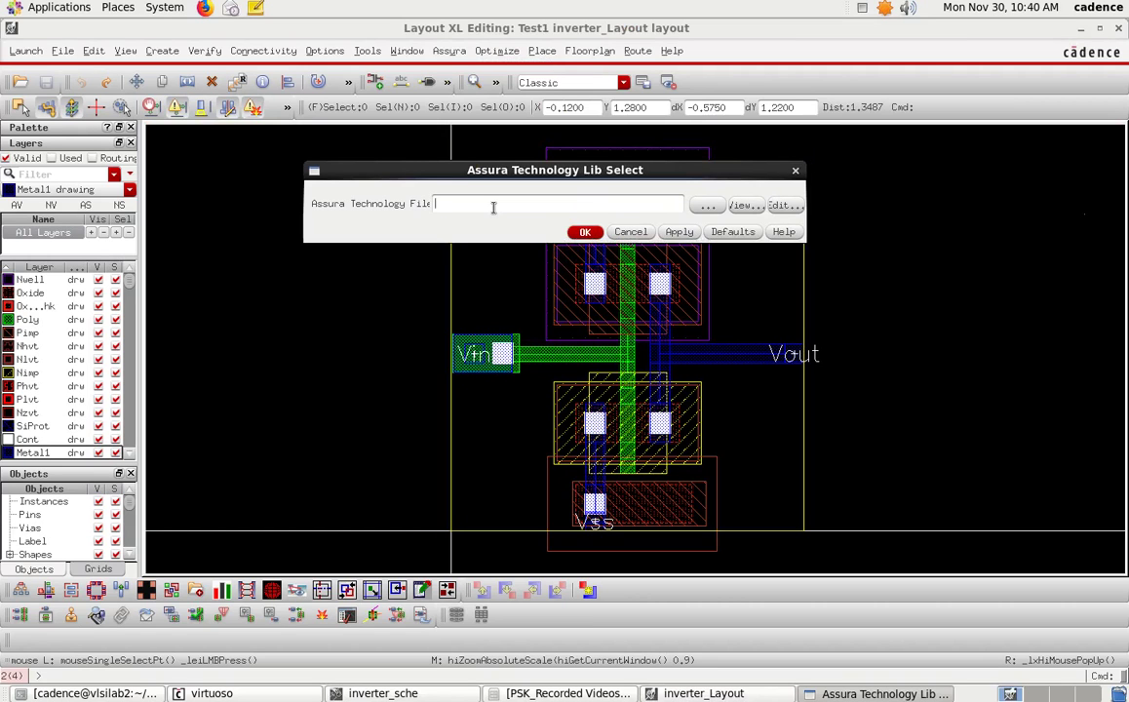
{"action": "left_click", "coordinate": [707, 207]}
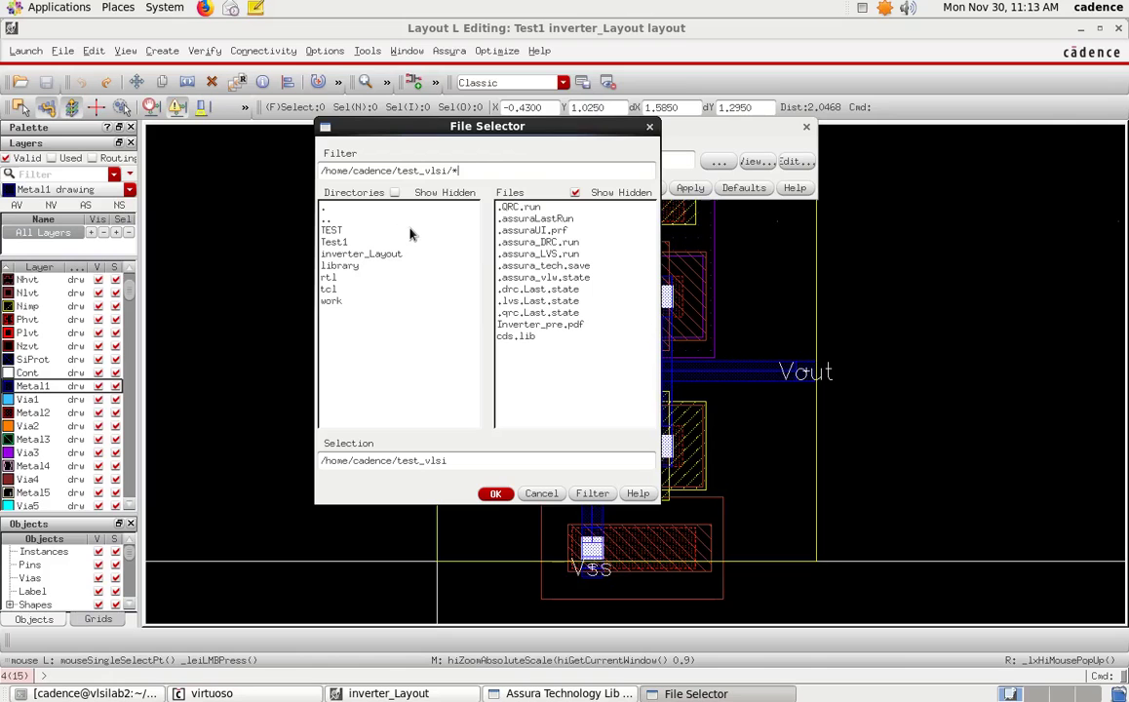
{"action": "double_click", "coordinate": [329, 220]}
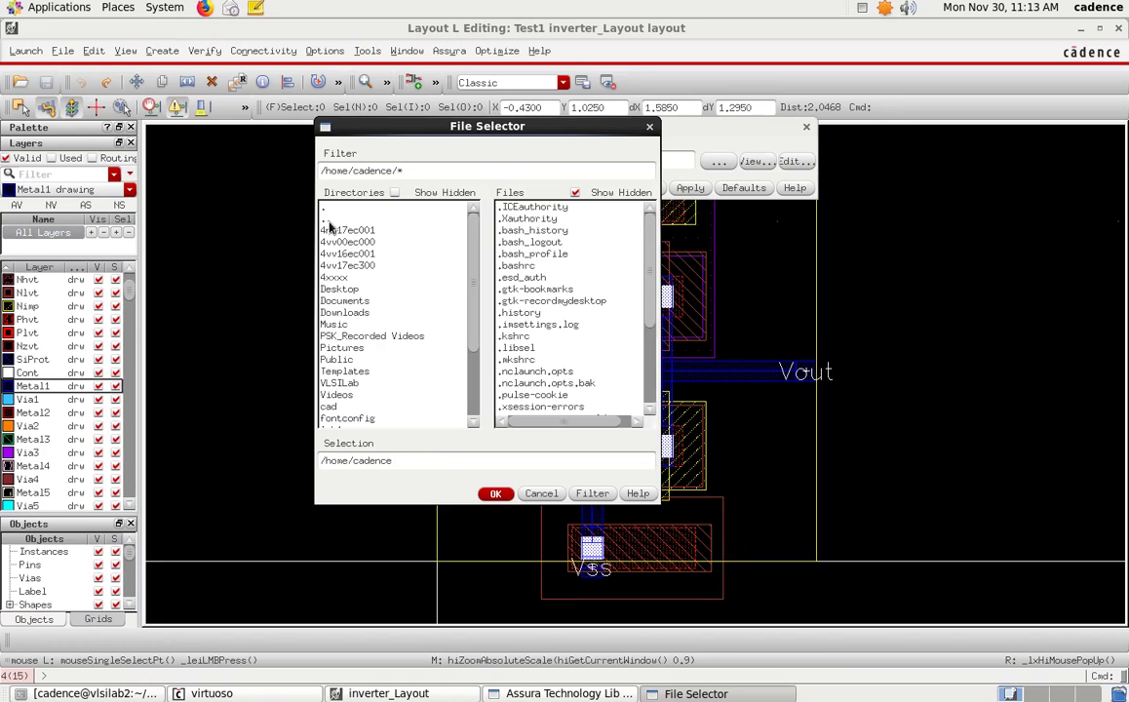
{"action": "double_click", "coordinate": [328, 220]}
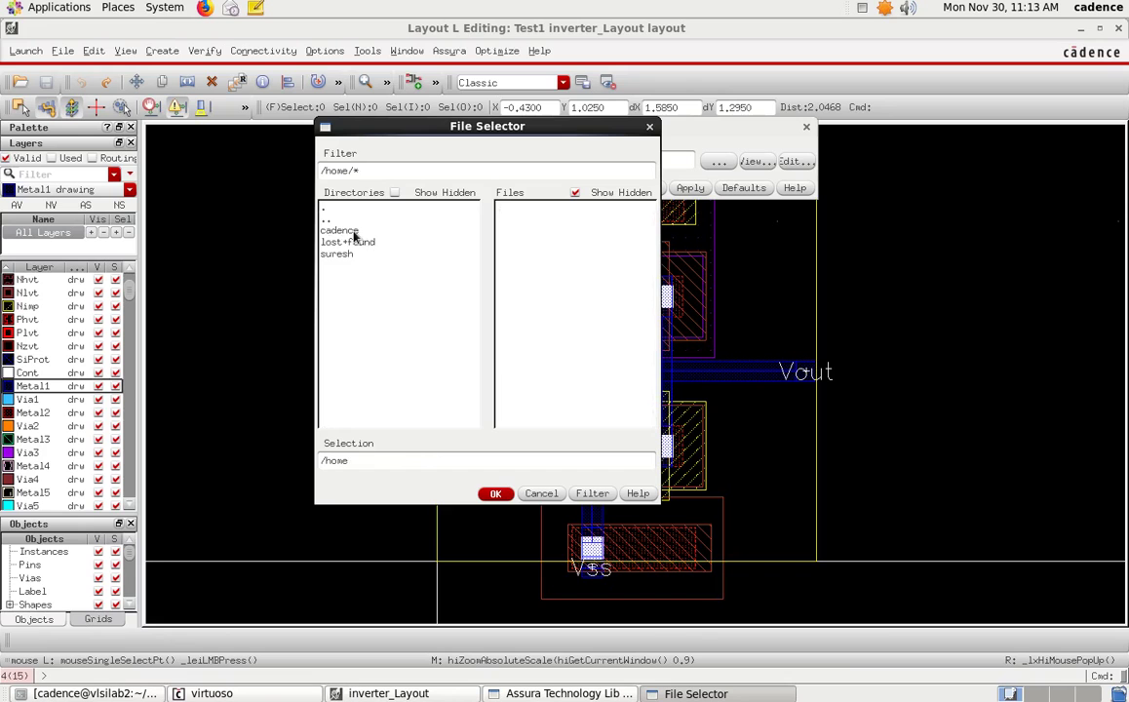
{"action": "double_click", "coordinate": [341, 231]}
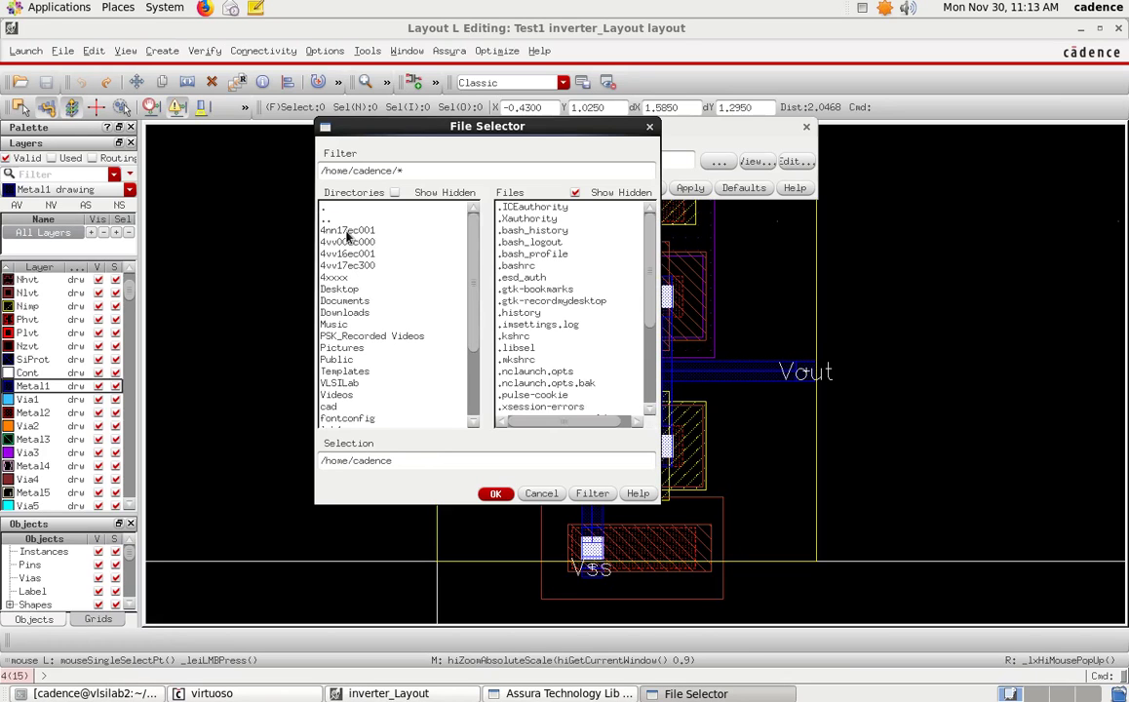
{"action": "left_click", "coordinate": [327, 407]}
{"action": "double_click", "coordinate": [341, 407]}
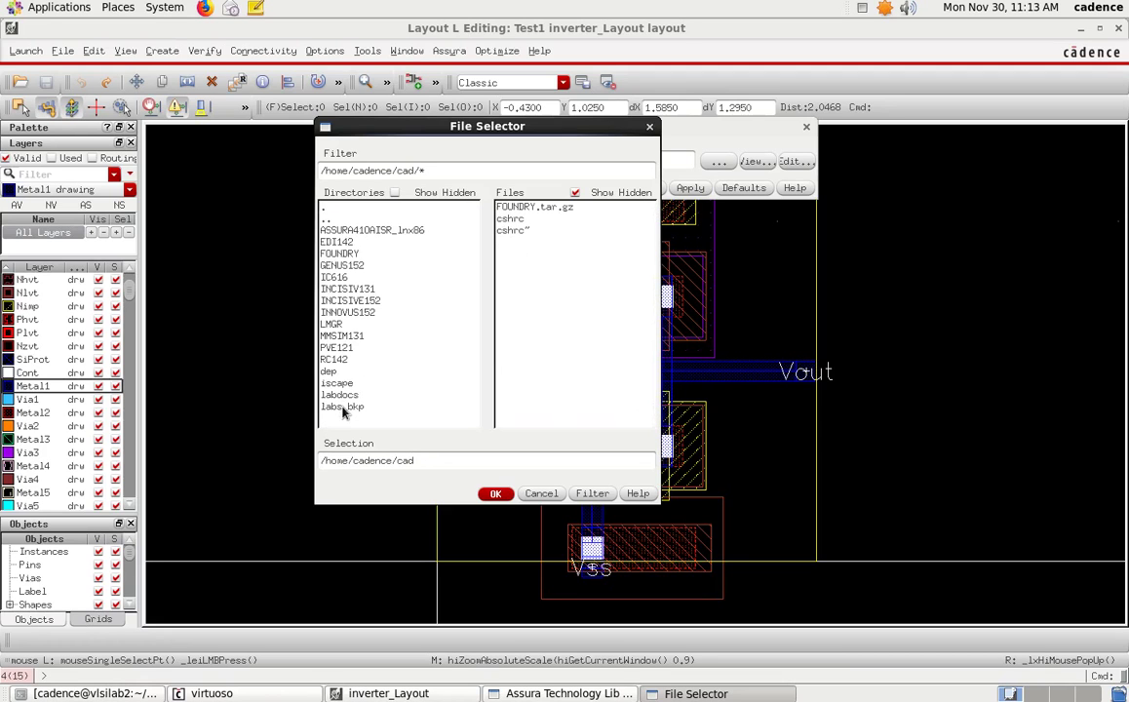
{"action": "left_click", "coordinate": [353, 253]}
{"action": "double_click", "coordinate": [356, 255]}
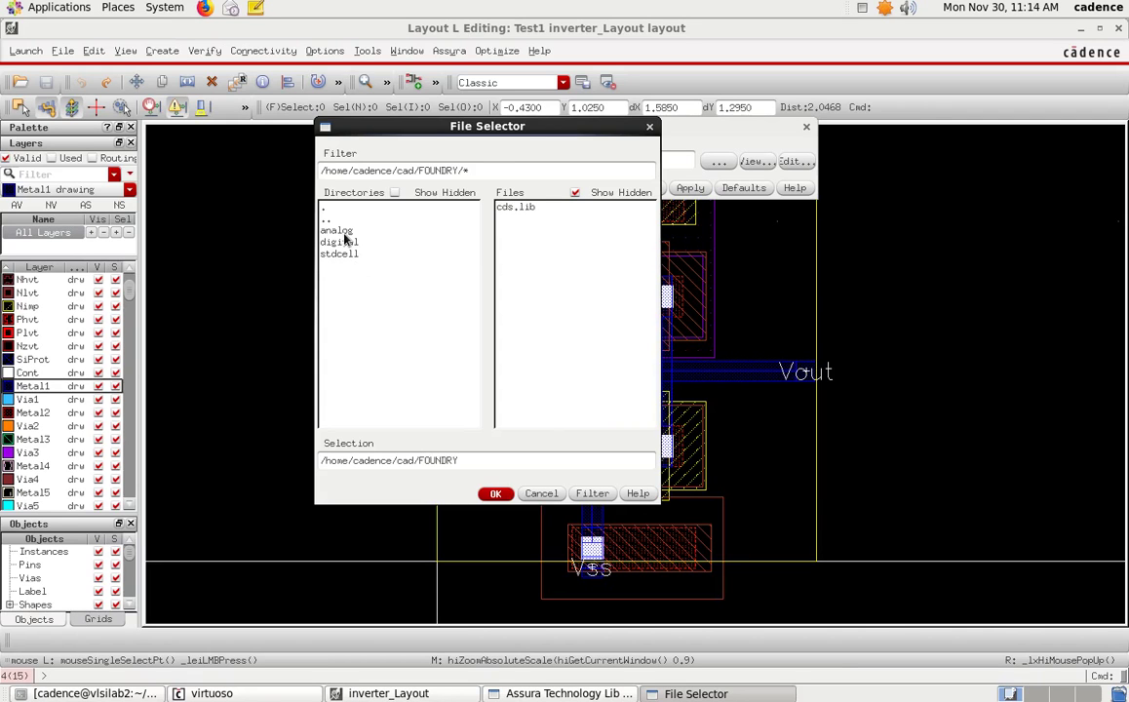
Try to choose assura_tech.lib from the analog/45nm directory as the Assura technology file
{"action": "left_click", "coordinate": [341, 231]}
{"action": "double_click", "coordinate": [343, 233]}
{"action": "left_click", "coordinate": [334, 244]}
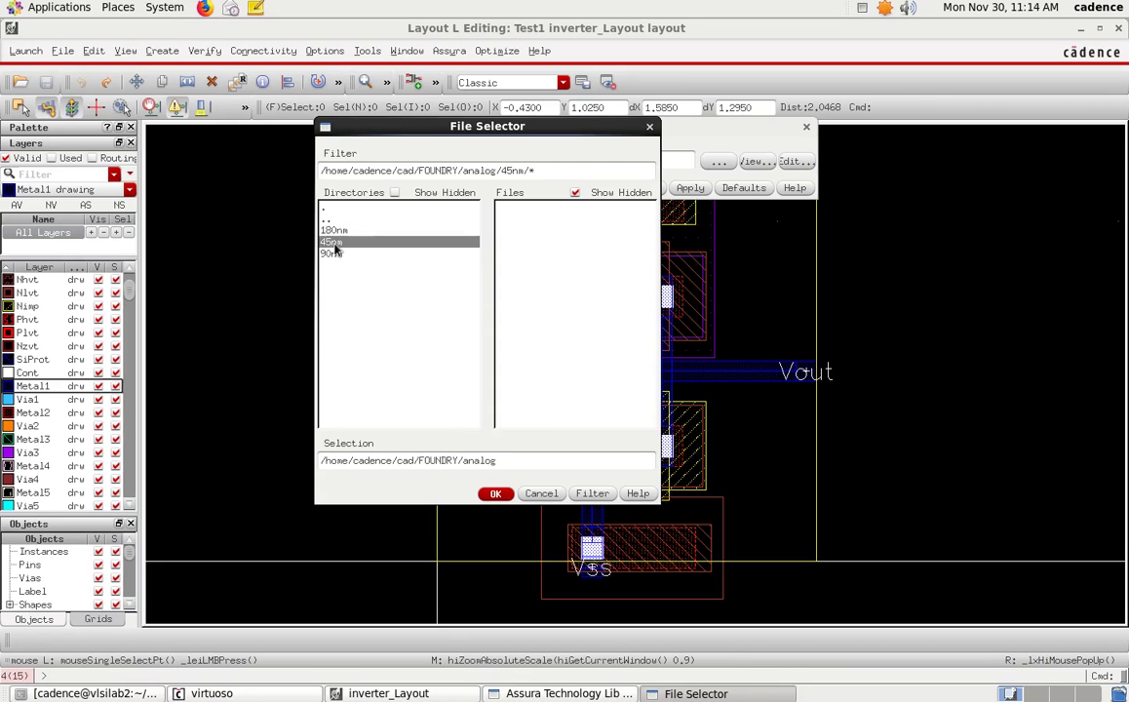
{"action": "double_click", "coordinate": [334, 245]}
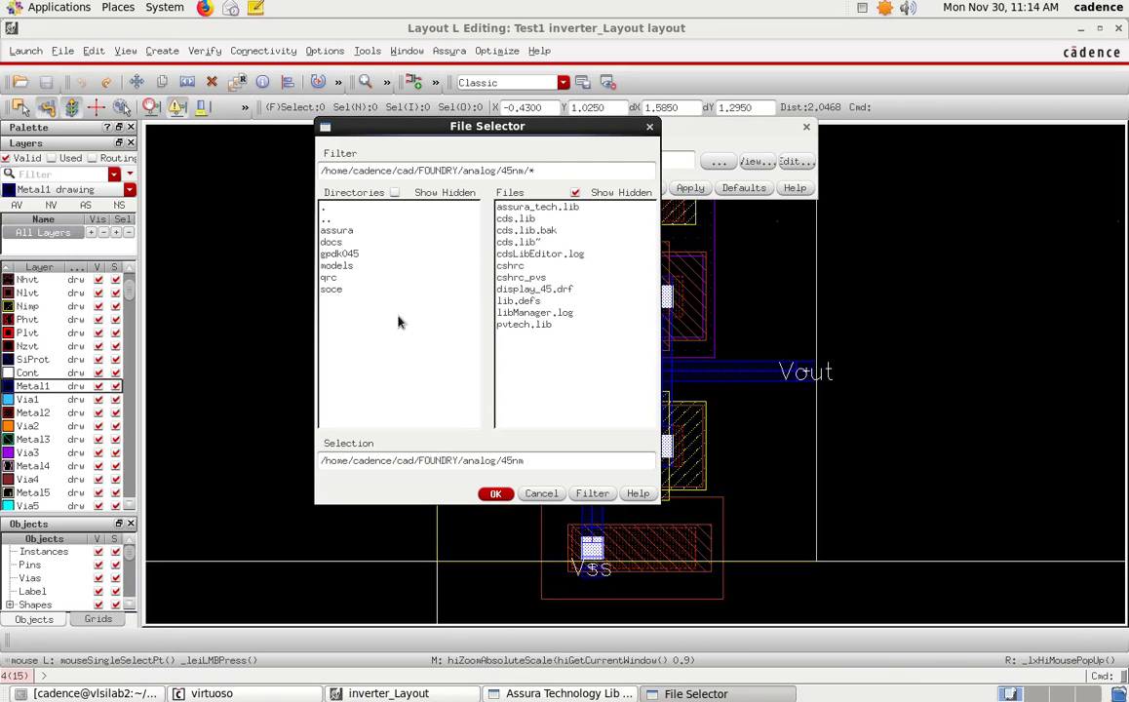
{"action": "left_click", "coordinate": [541, 207]}
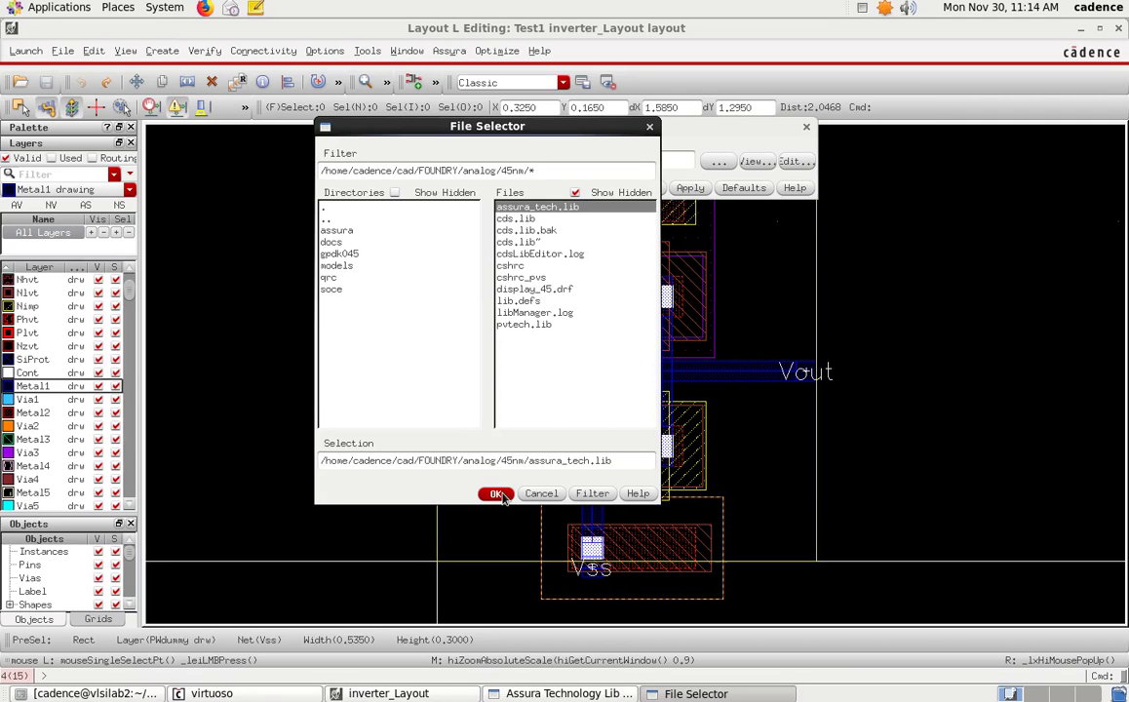
{"action": "left_click", "coordinate": [649, 126]}
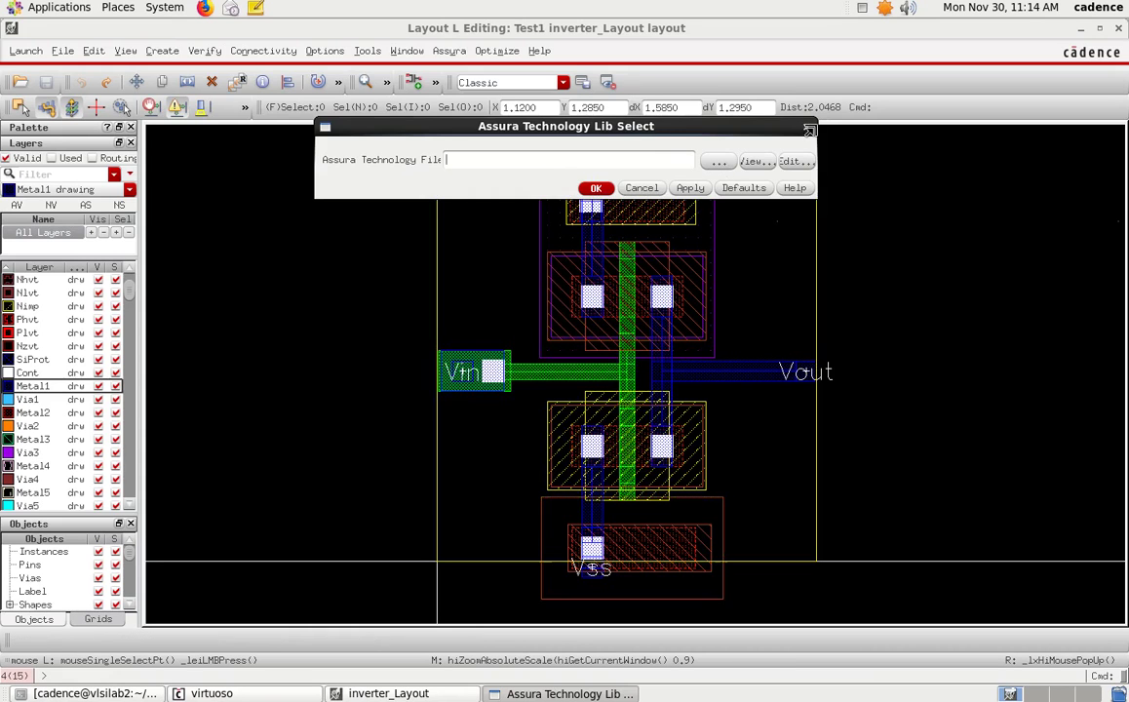
{"action": "left_click", "coordinate": [806, 127]}
Reopen the Assura technology library selection and browse to the /home/cadence/cad/FOUNDRY directory
{"action": "left_click", "coordinate": [448, 50]}
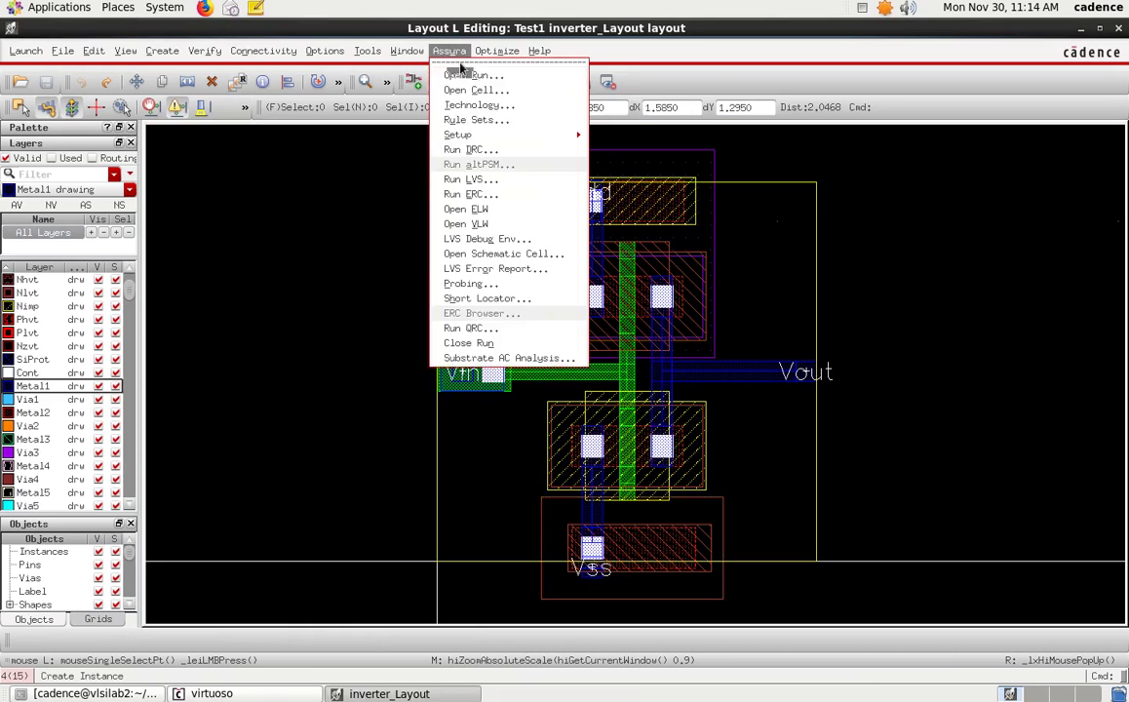
{"action": "left_click", "coordinate": [495, 107]}
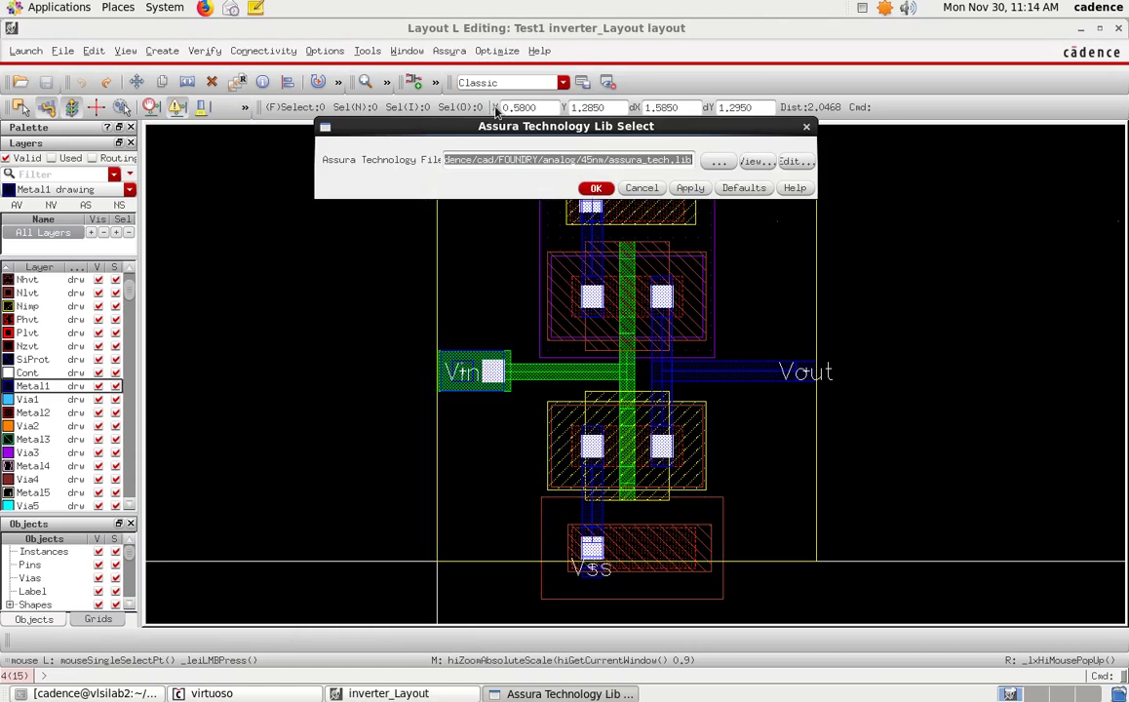
{"action": "left_click", "coordinate": [722, 163]}
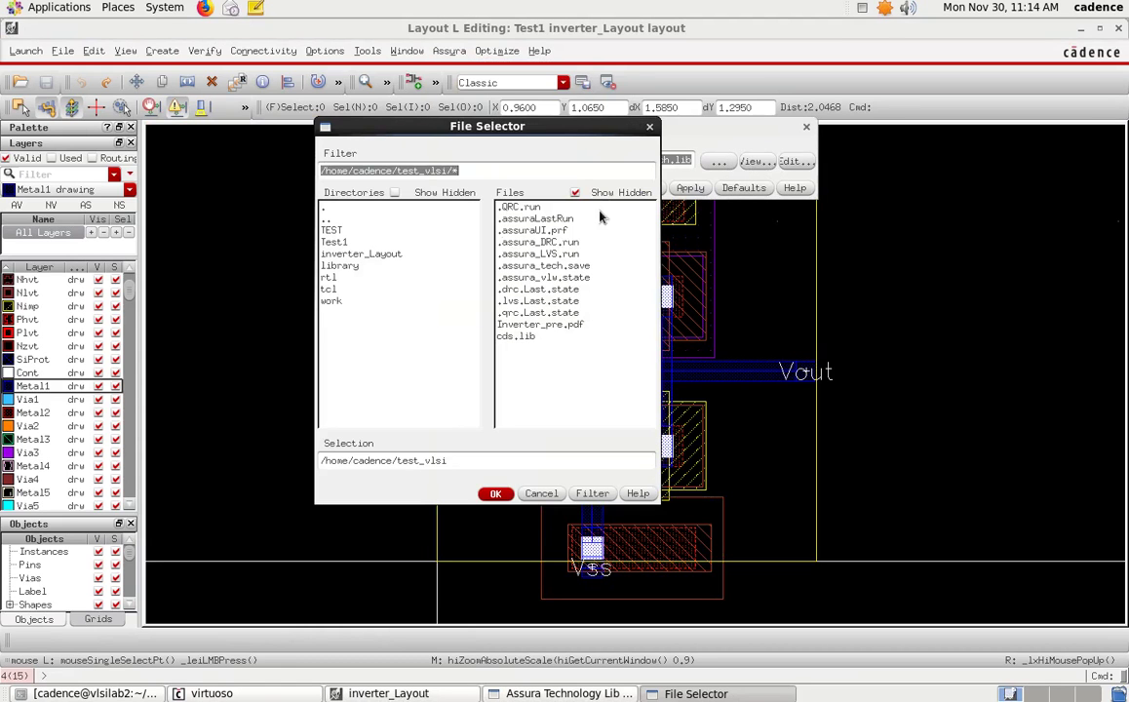
{"action": "double_click", "coordinate": [329, 222]}
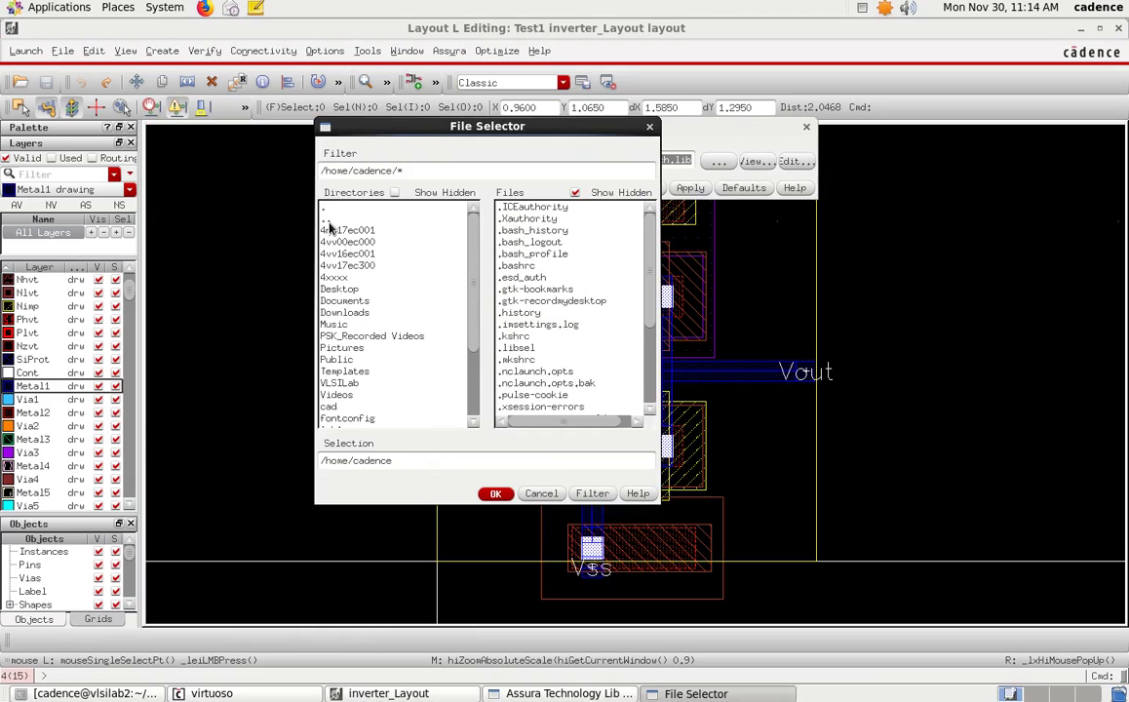
{"action": "double_click", "coordinate": [328, 220]}
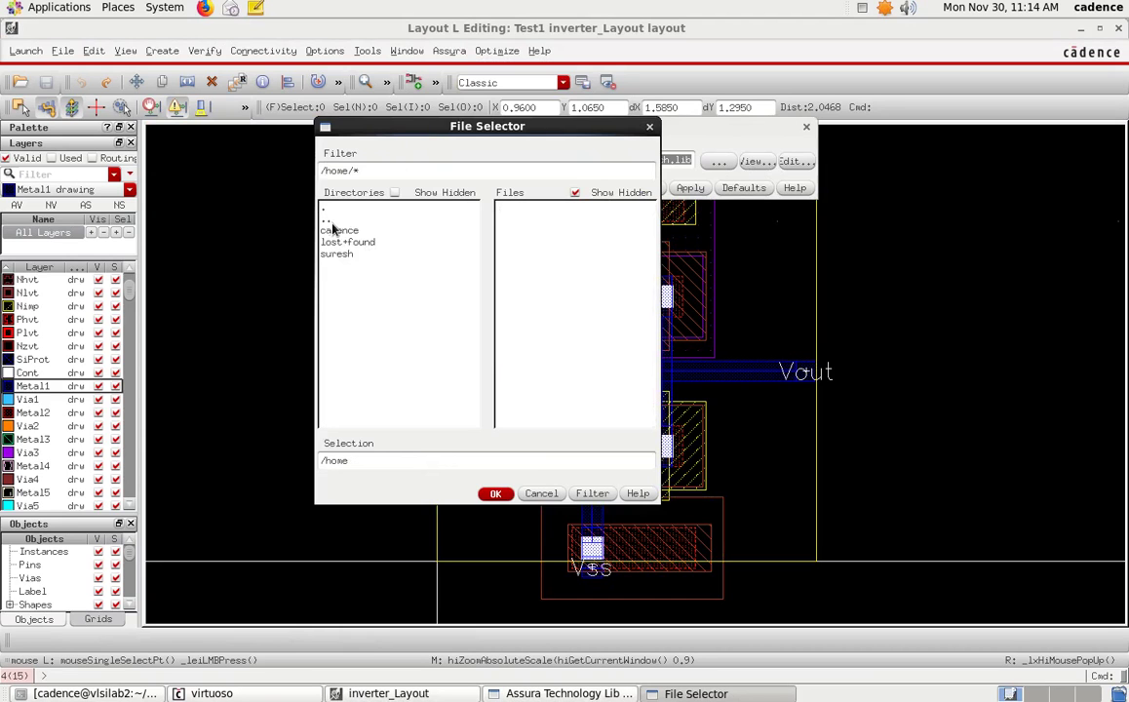
{"action": "double_click", "coordinate": [340, 232]}
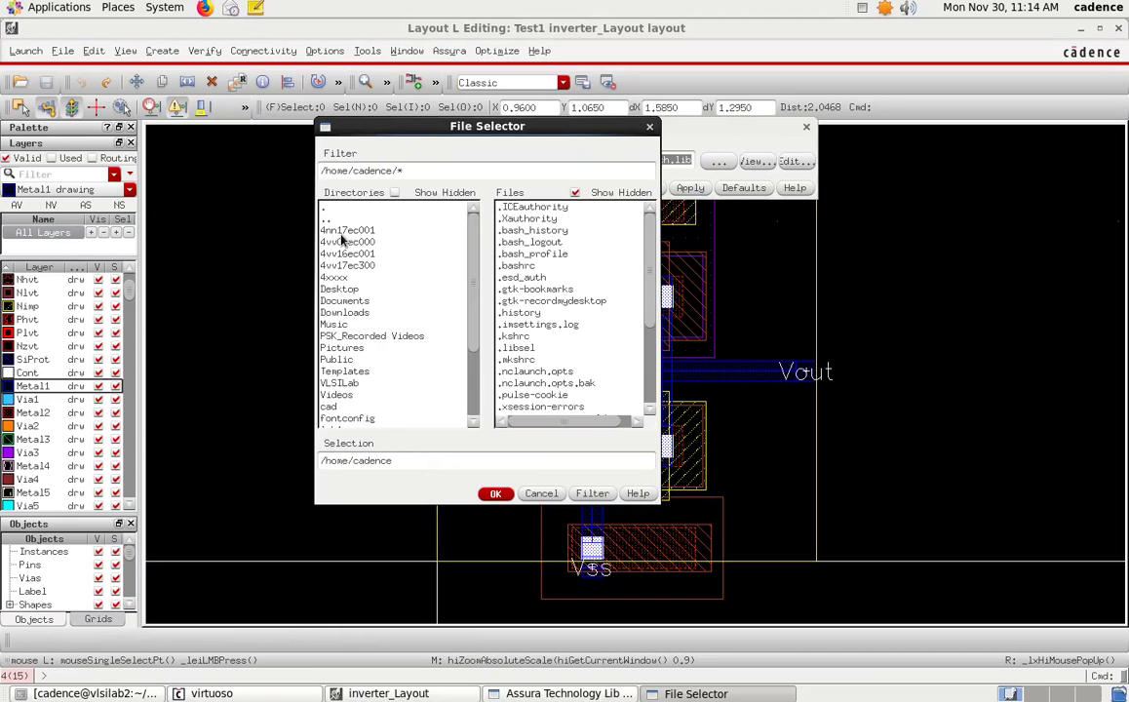
{"action": "double_click", "coordinate": [369, 405]}
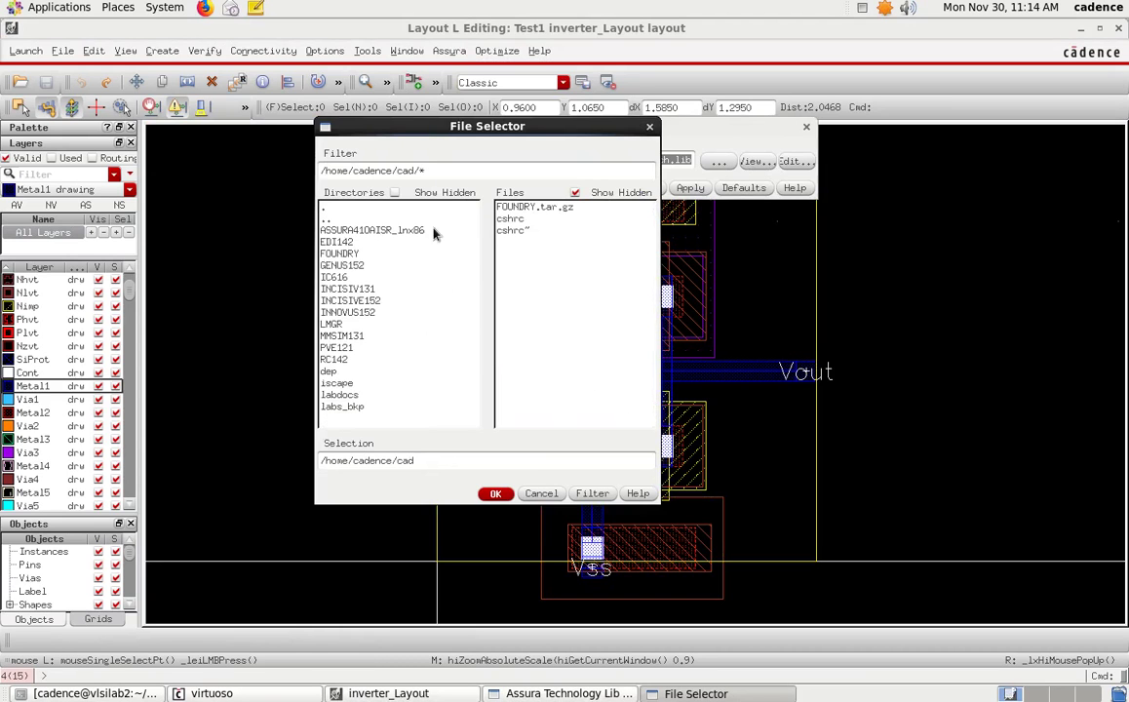
{"action": "left_click", "coordinate": [352, 254]}
{"action": "double_click", "coordinate": [352, 255]}
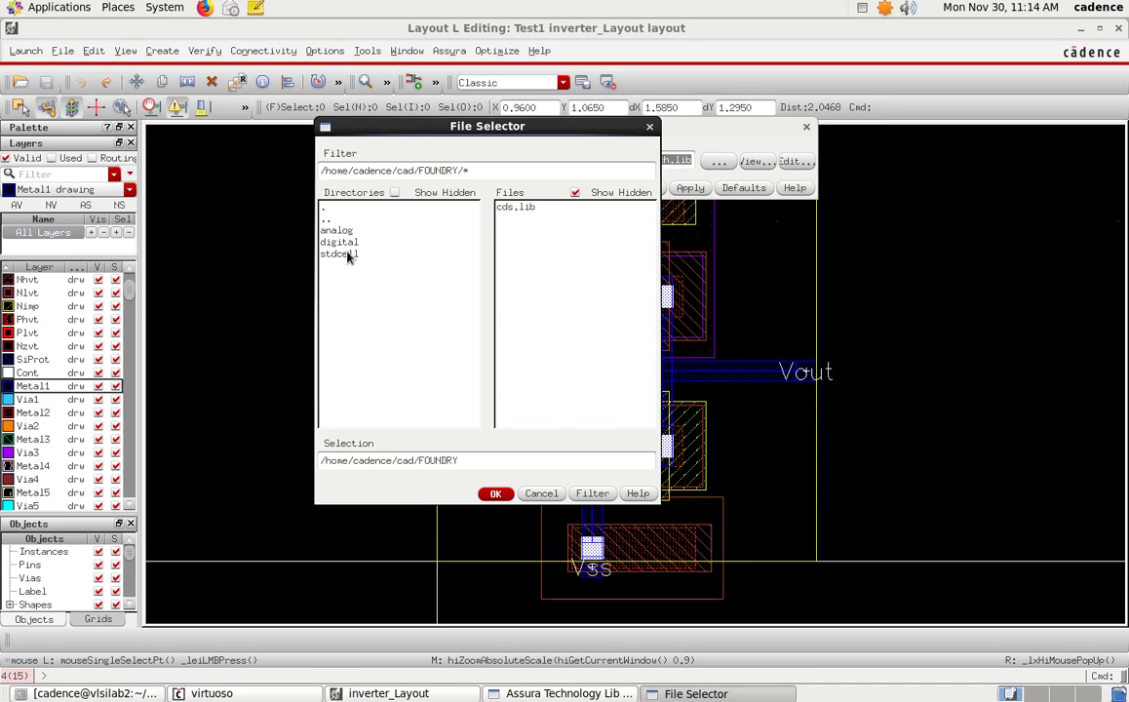
Set the Assura technology file to assura_tech.lib from the analog/45nm directory and accept the selection
{"action": "left_click", "coordinate": [344, 231]}
{"action": "double_click", "coordinate": [346, 232]}
{"action": "left_click", "coordinate": [338, 243]}
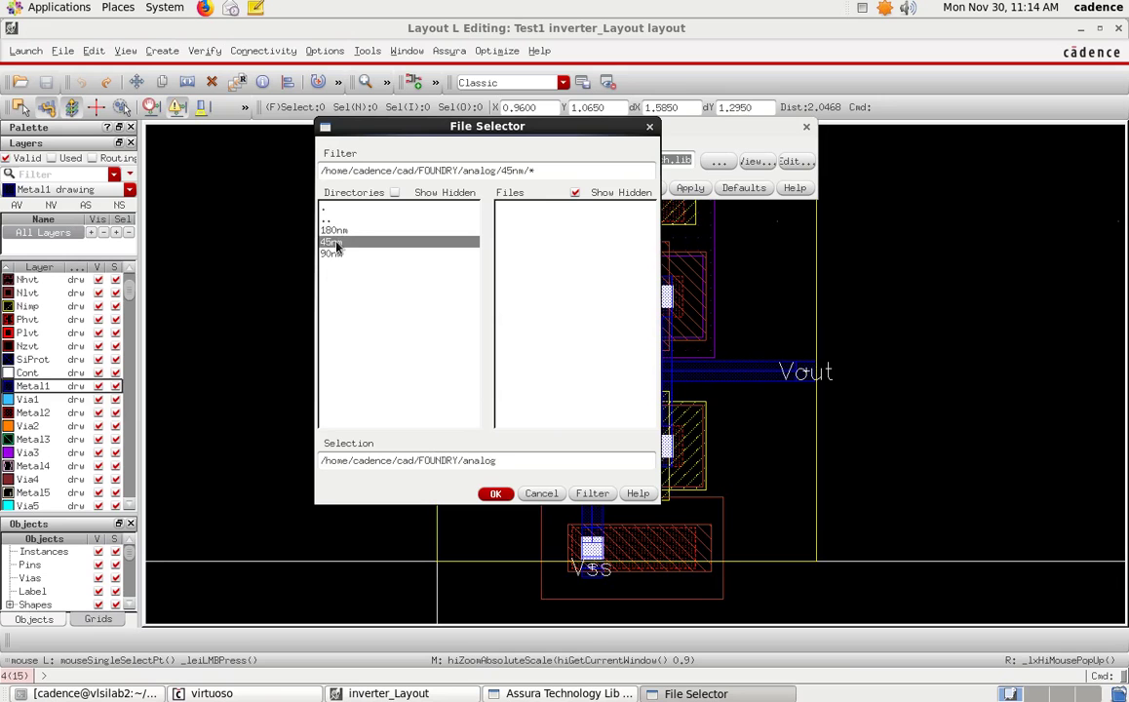
{"action": "double_click", "coordinate": [335, 245]}
{"action": "left_click", "coordinate": [537, 208]}
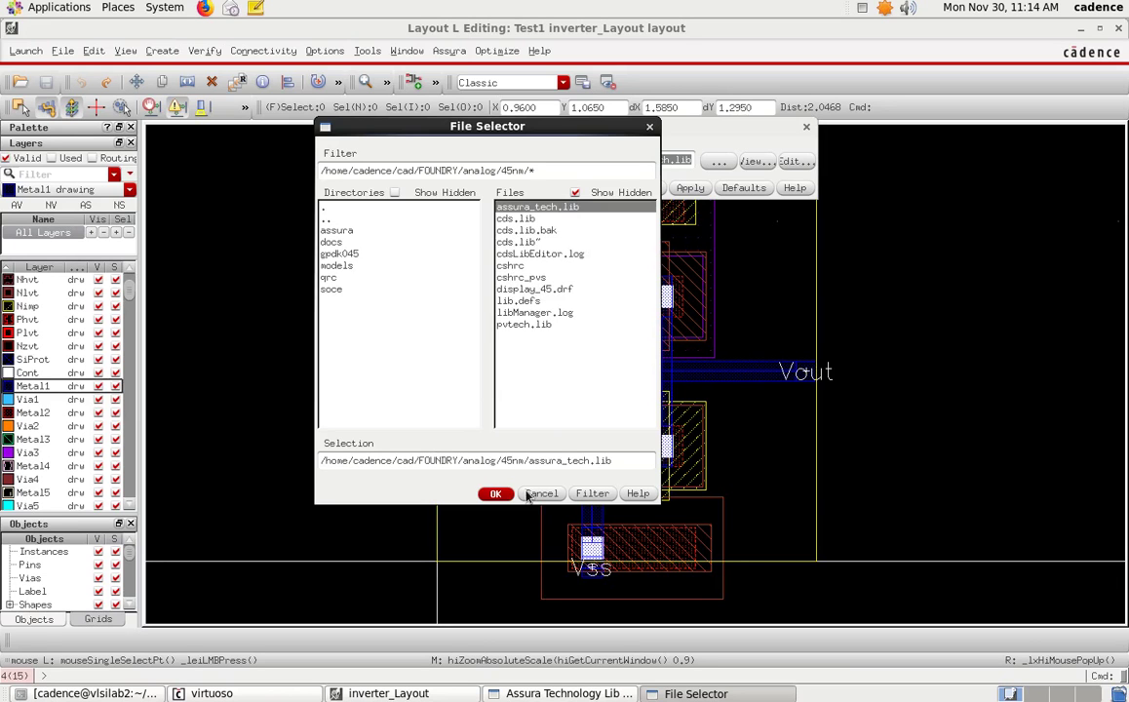
{"action": "left_click", "coordinate": [495, 493]}
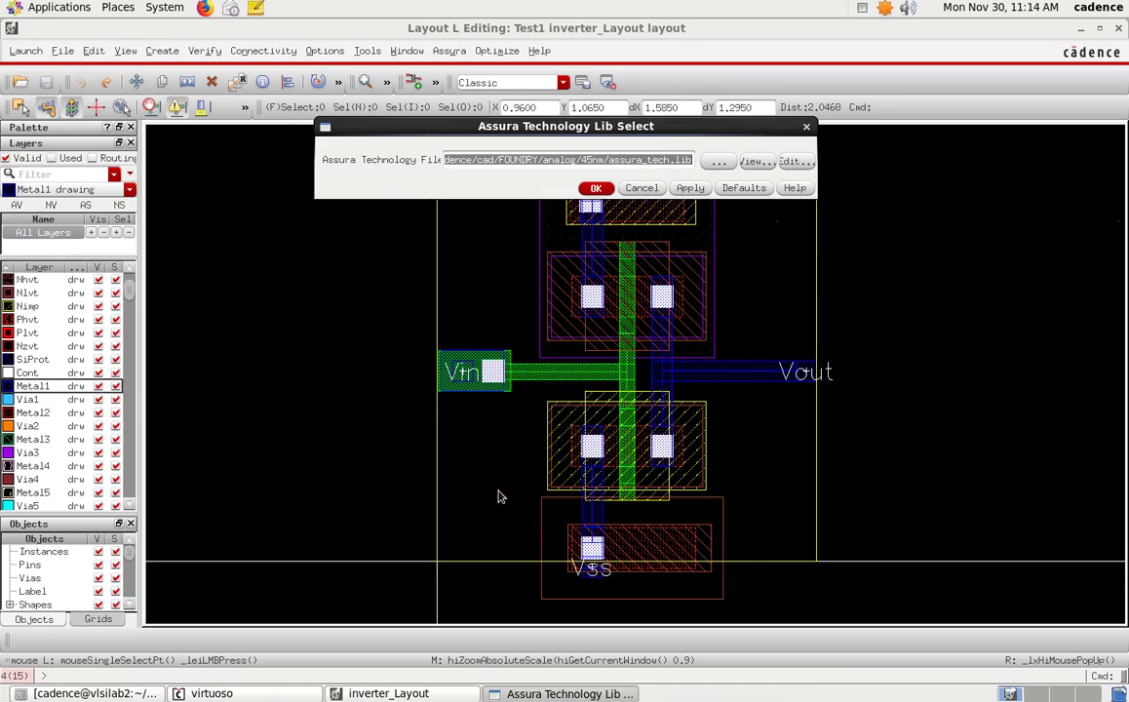
{"action": "left_click", "coordinate": [595, 189]}
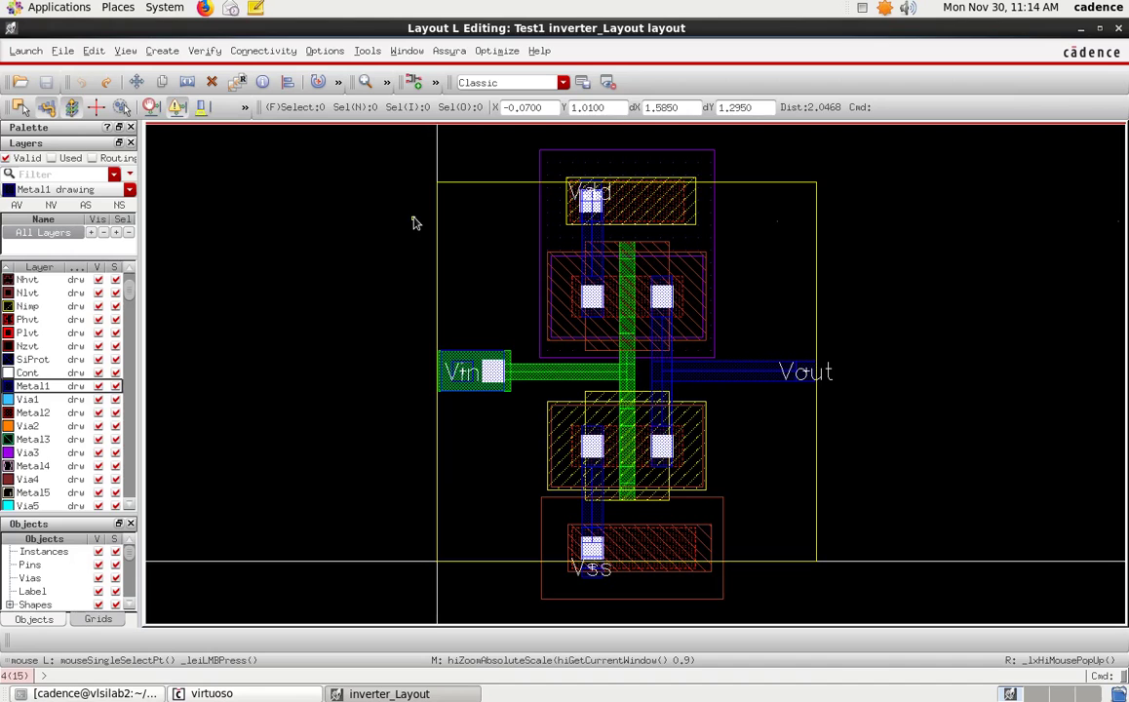
Open the Assura DRC run setup for the inverter layout and choose the gpdk045_av technology
{"action": "left_click", "coordinate": [449, 50]}
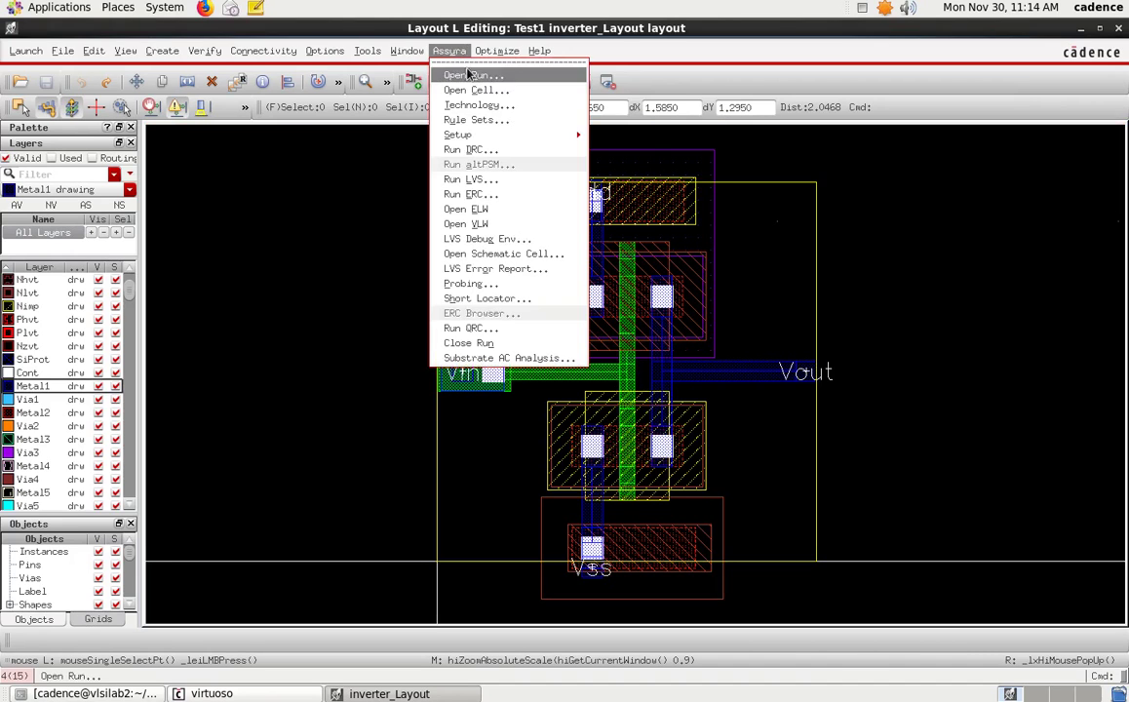
{"action": "left_click", "coordinate": [495, 151]}
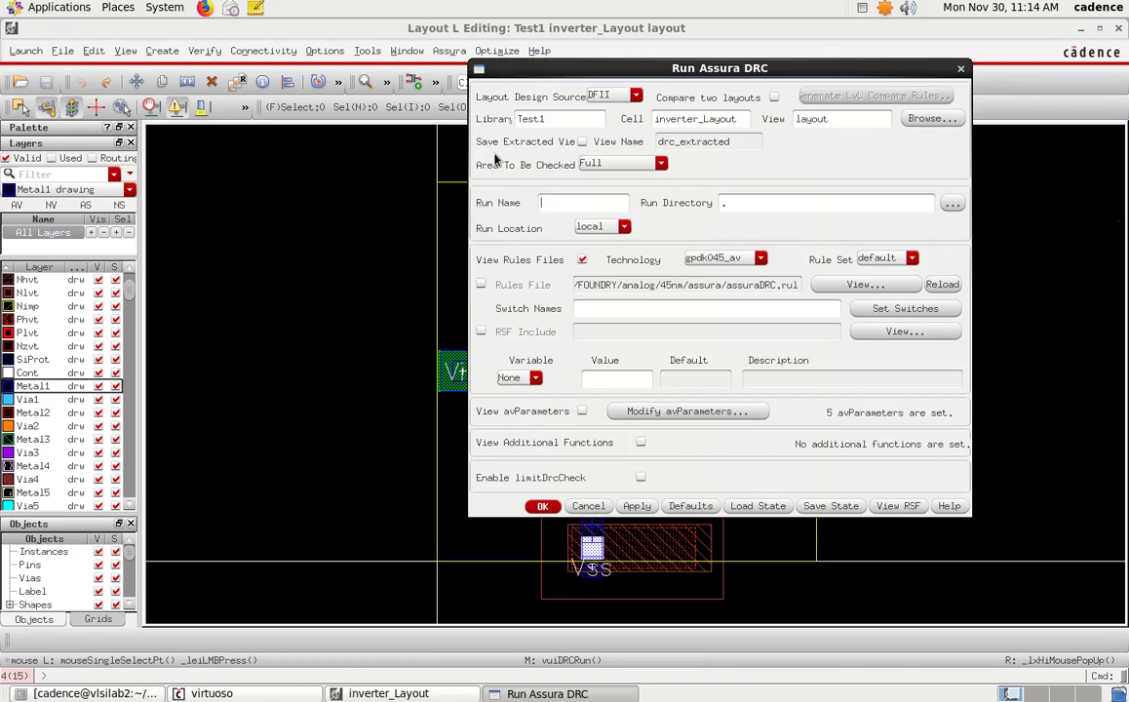
{"action": "left_click_drag", "start_coordinate": [761, 73], "coordinate": [564, 95]}
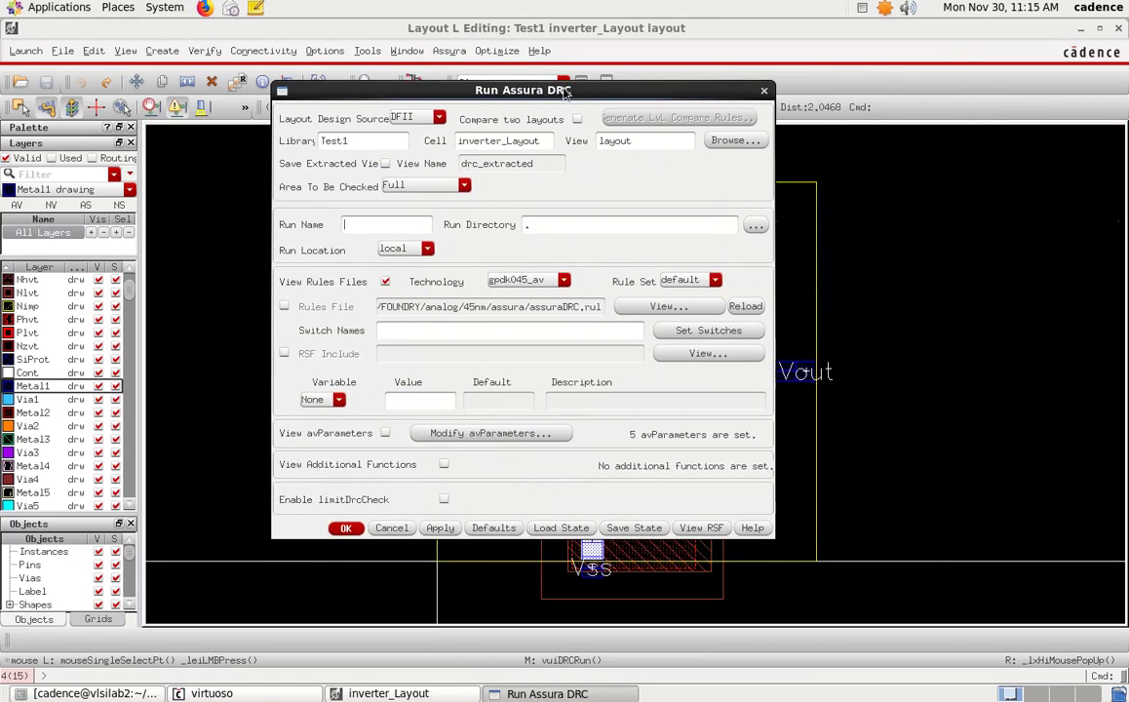
{"action": "left_click", "coordinate": [521, 279]}
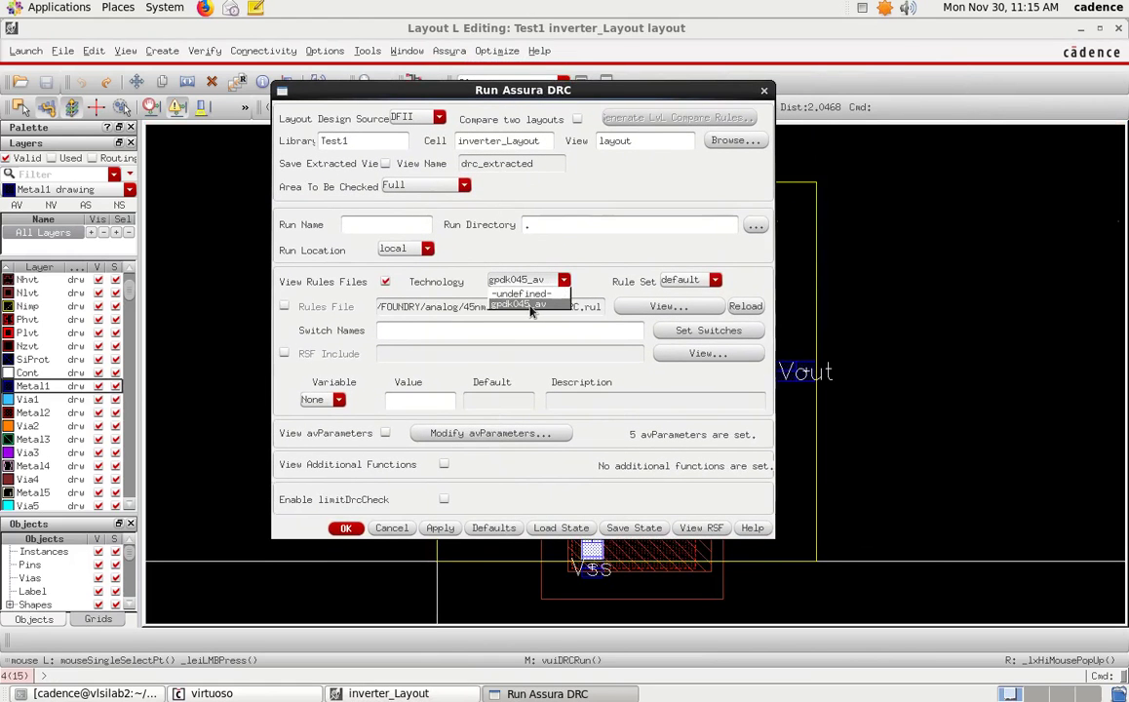
{"action": "left_click", "coordinate": [526, 304]}
Switch the DRC technology to -undefined- and back to gpdk045_av
{"action": "left_click", "coordinate": [534, 283]}
{"action": "left_click", "coordinate": [542, 293]}
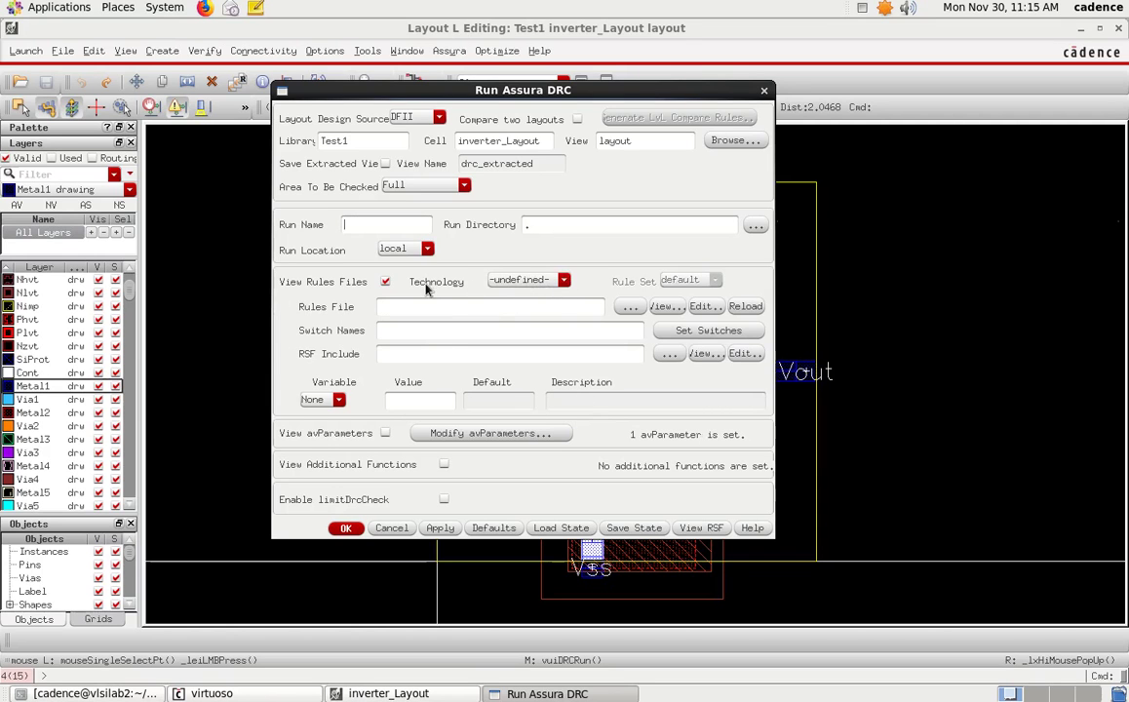
{"action": "left_click", "coordinate": [564, 281]}
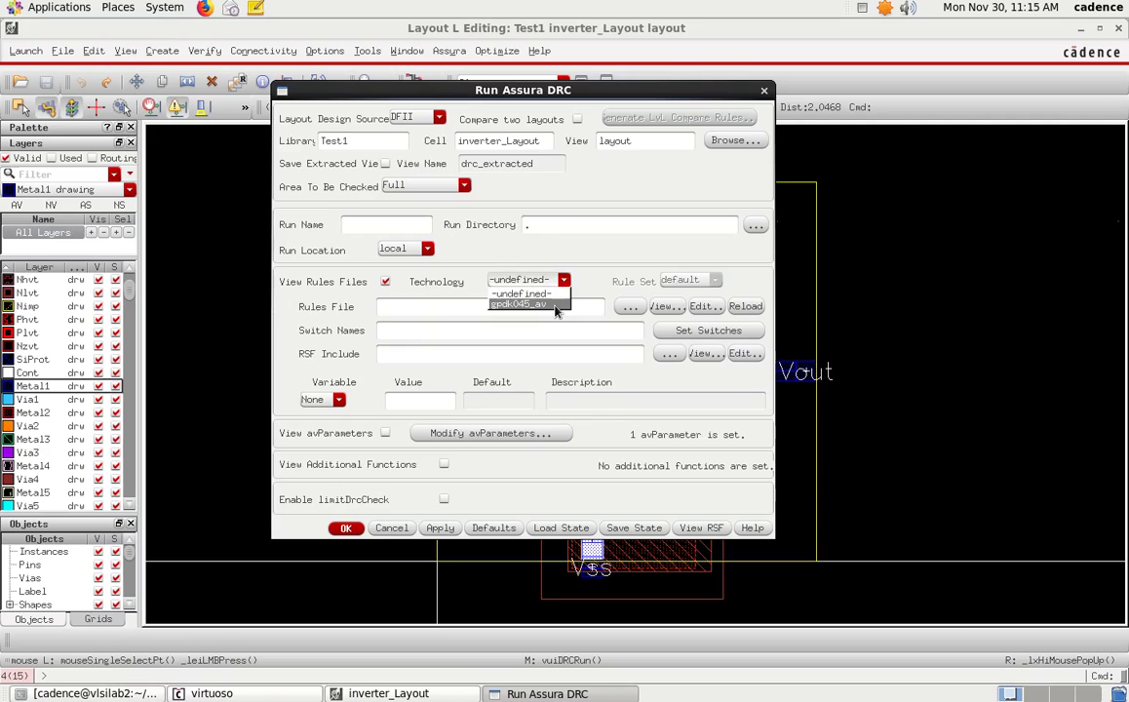
{"action": "left_click", "coordinate": [526, 305]}
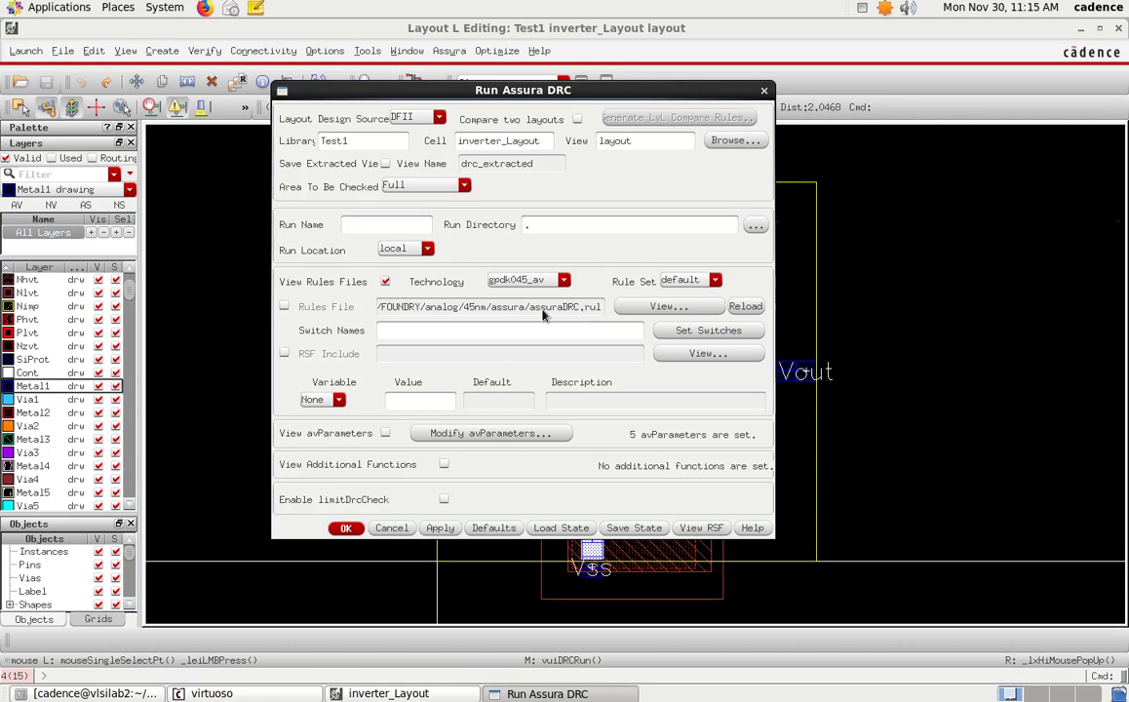
Run the Assura DRC on the inverter layout, replacing the active run, then view the run's results and dismiss them
{"action": "left_click", "coordinate": [345, 527]}
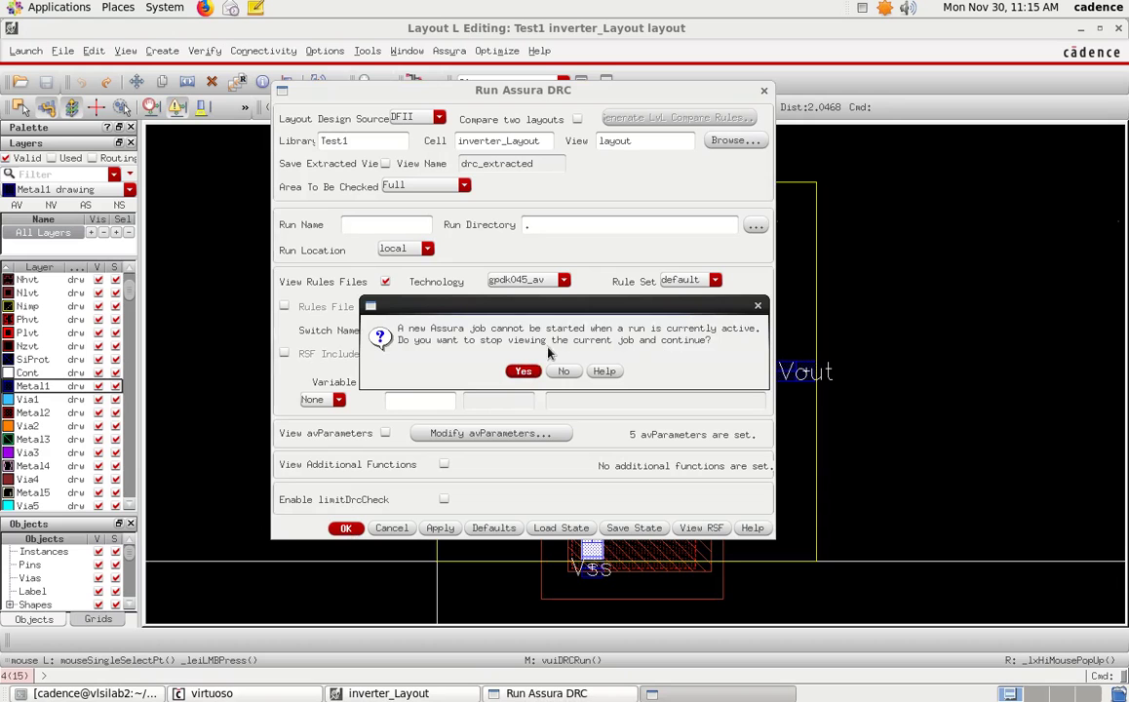
{"action": "left_click", "coordinate": [522, 370]}
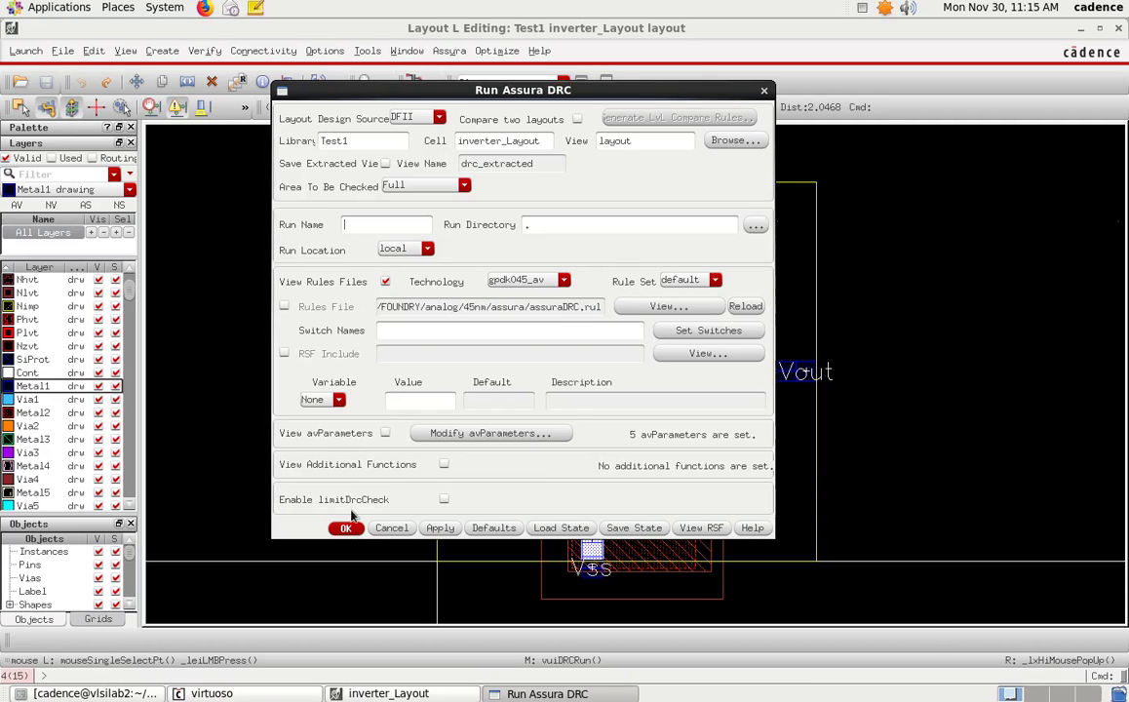
{"action": "left_click", "coordinate": [346, 528]}
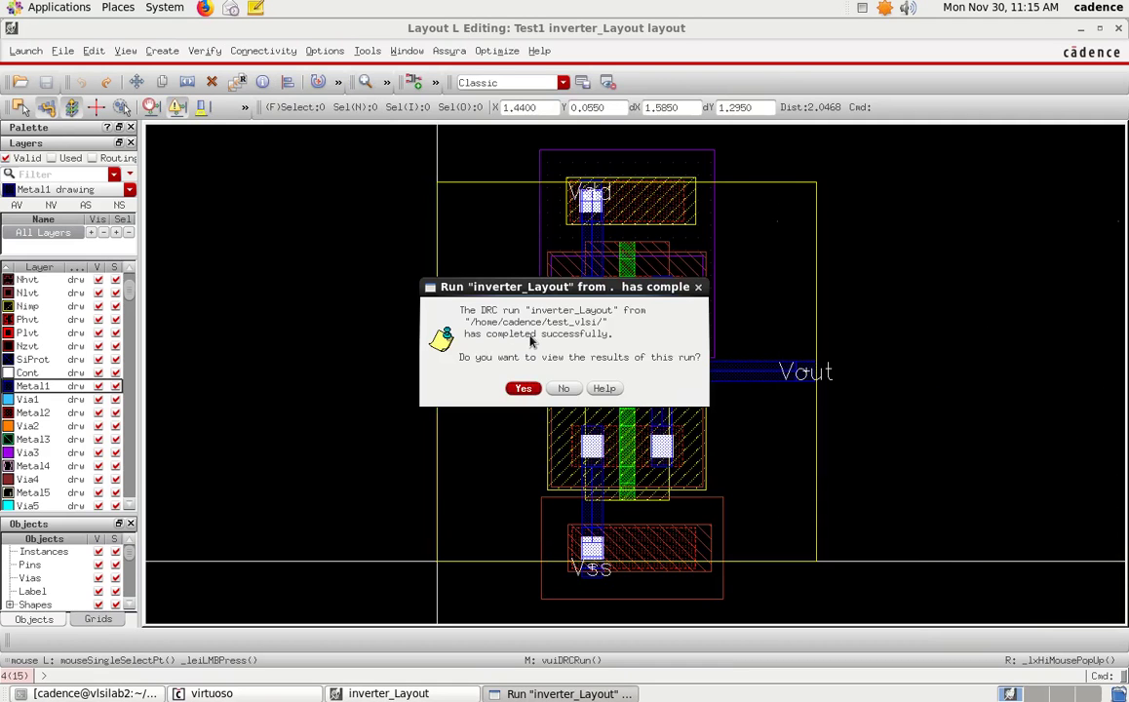
{"action": "left_click", "coordinate": [523, 390]}
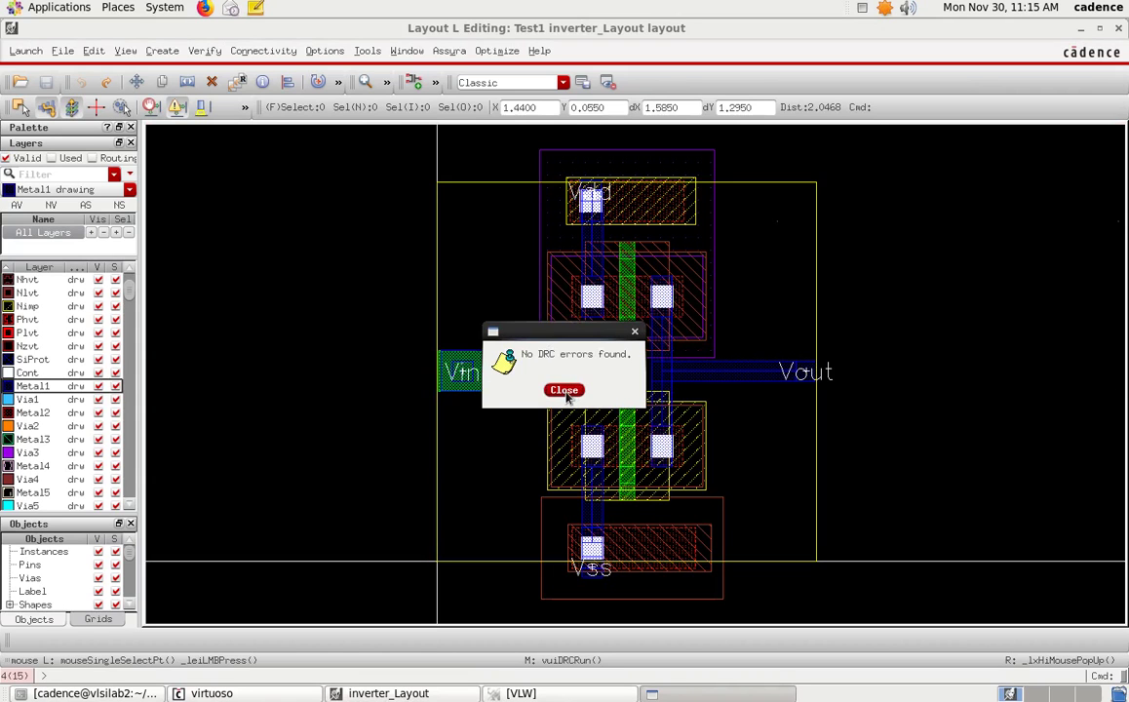
{"action": "left_click", "coordinate": [564, 391]}
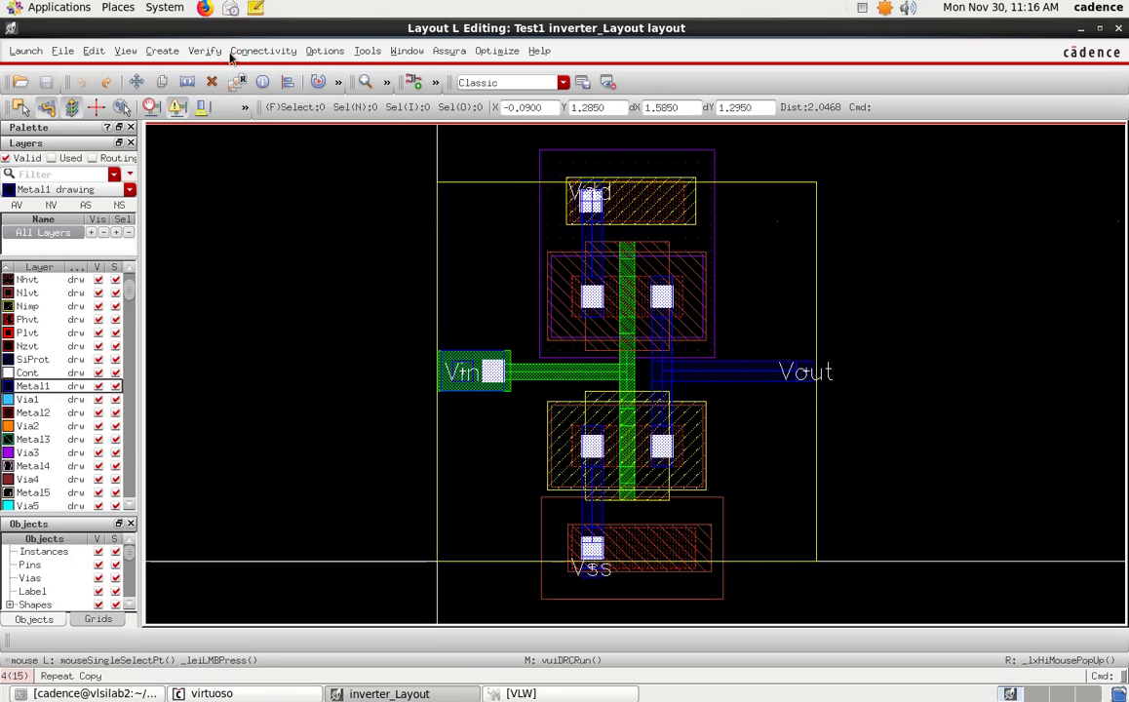
Open the Assura LVS run form and choose the inverter_sche schematic from library Test1 as the schematic source
{"action": "left_click", "coordinate": [448, 51]}
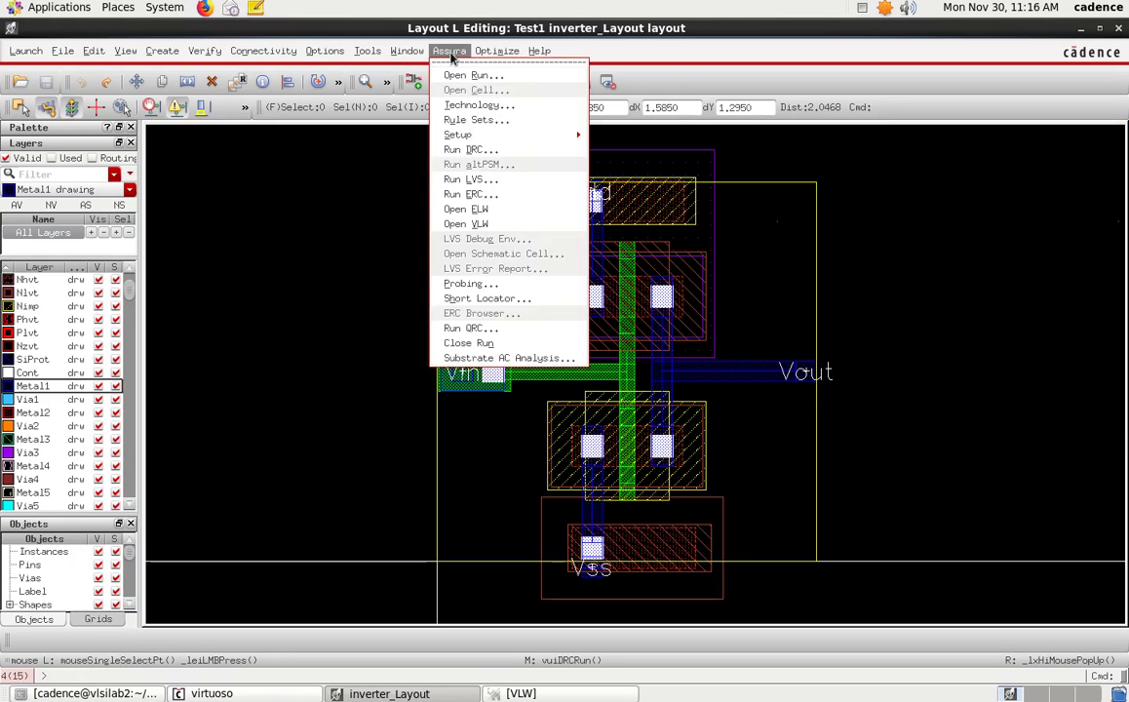
{"action": "left_click", "coordinate": [492, 180]}
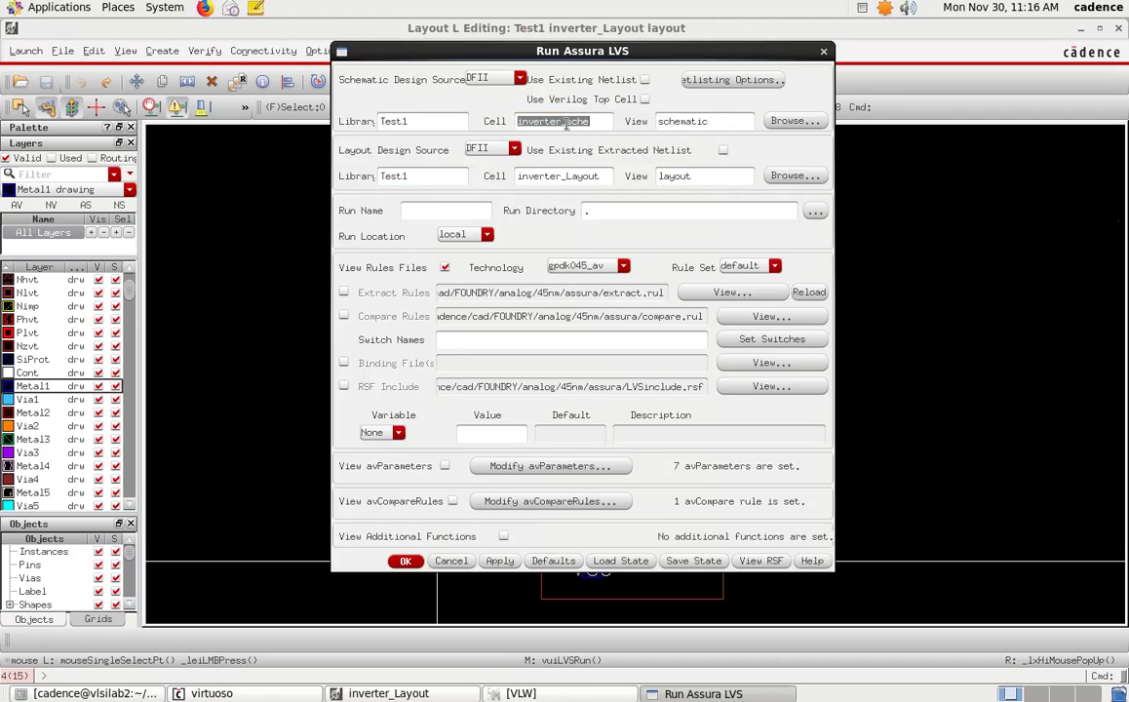
{"action": "left_click", "coordinate": [607, 121]}
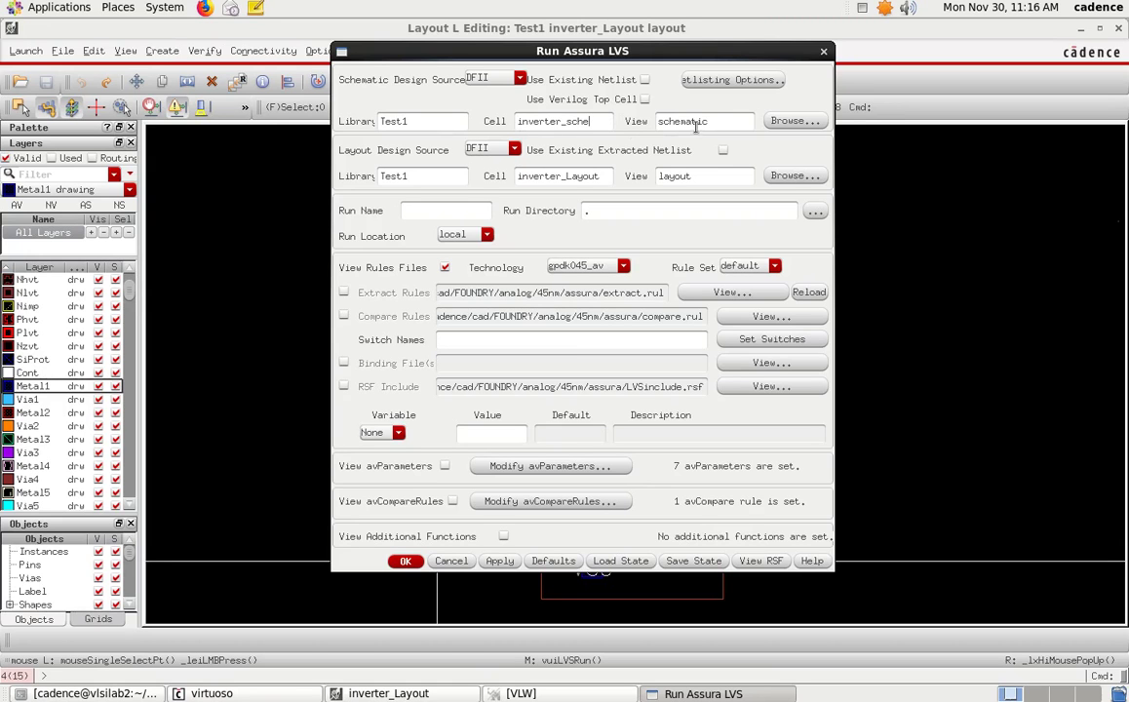
{"action": "left_click_drag", "start_coordinate": [592, 122], "coordinate": [519, 130]}
{"action": "left_click", "coordinate": [594, 124]}
{"action": "left_click_drag", "start_coordinate": [590, 120], "coordinate": [519, 121]}
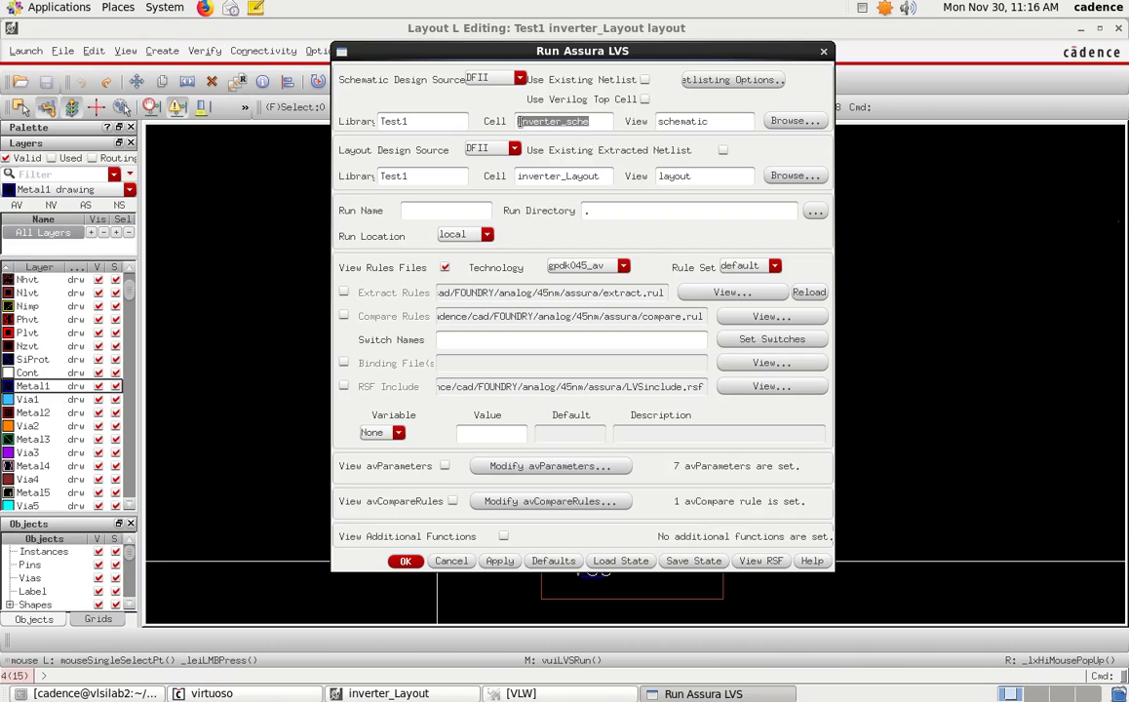
{"action": "left_click", "coordinate": [785, 122]}
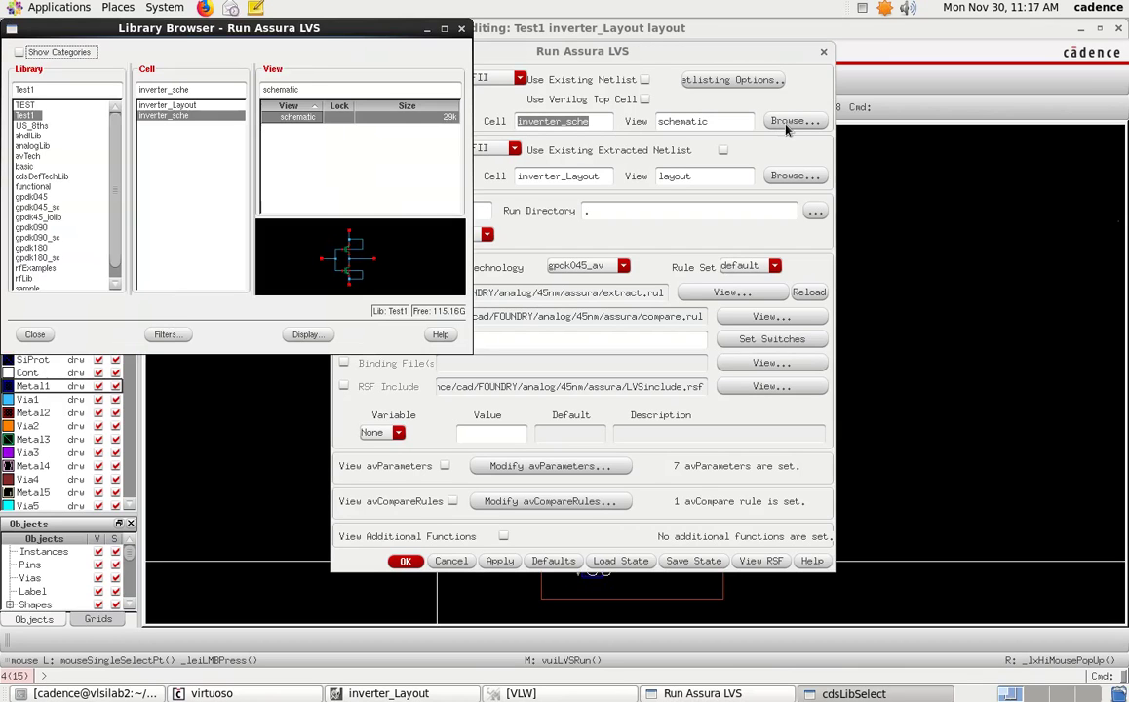
{"action": "left_click", "coordinate": [178, 115]}
{"action": "left_click", "coordinate": [175, 114]}
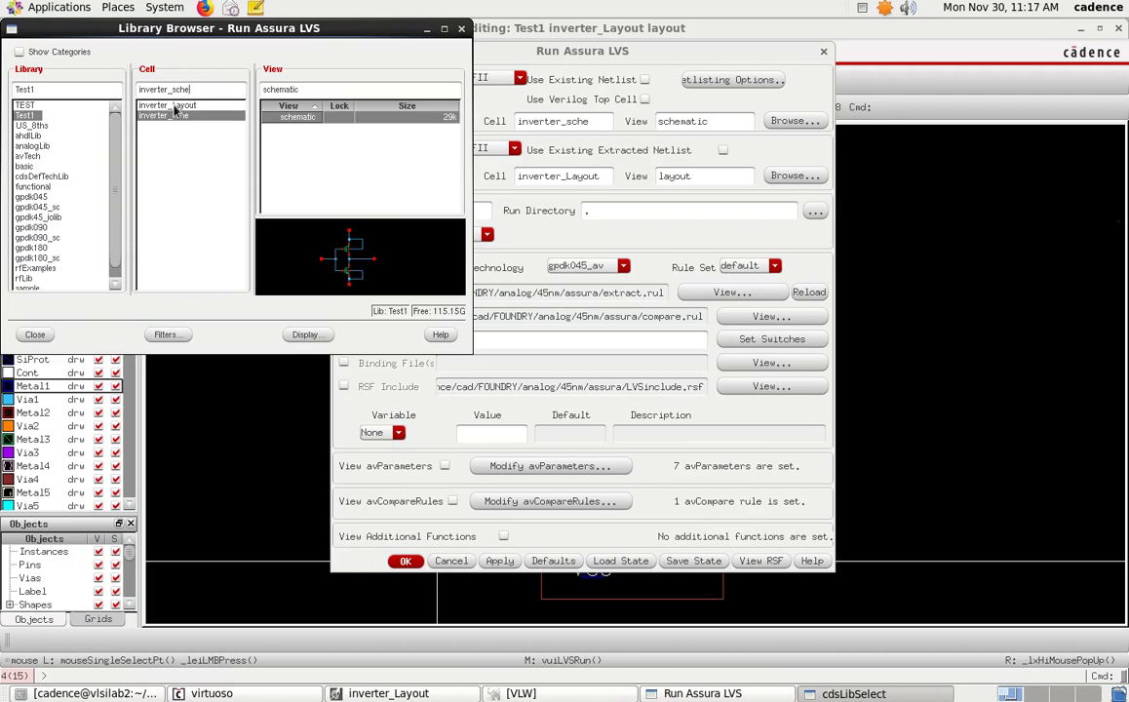
{"action": "left_click", "coordinate": [172, 107]}
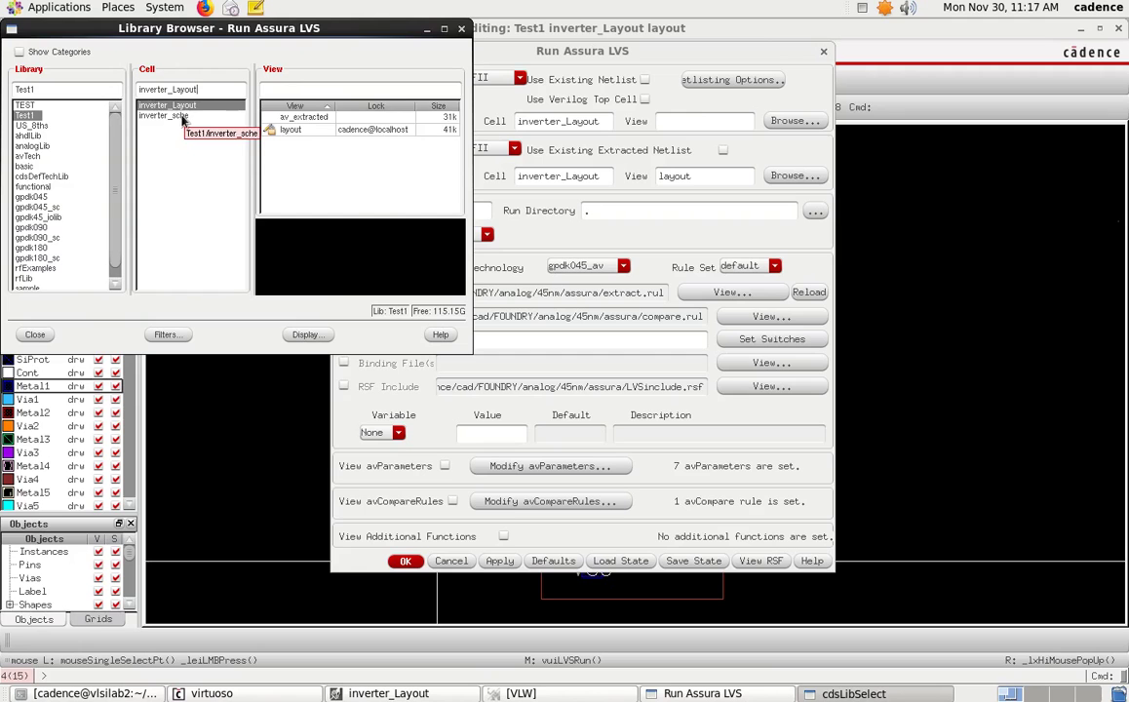
{"action": "left_click", "coordinate": [181, 116]}
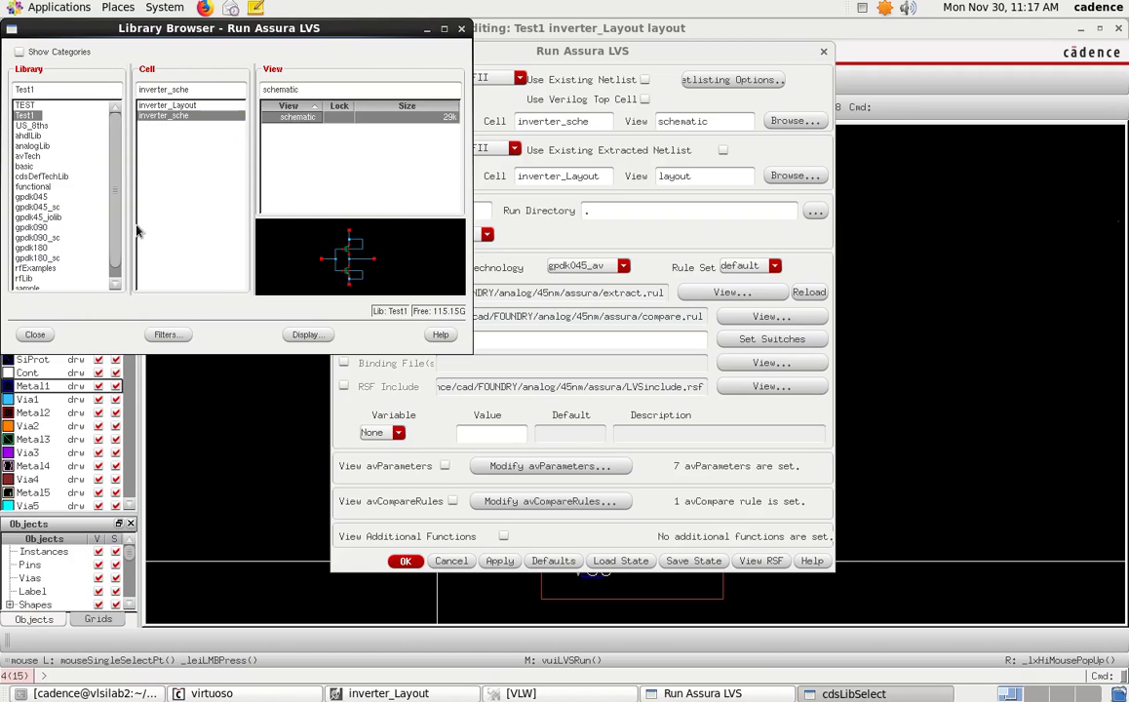
{"action": "left_click", "coordinate": [35, 334]}
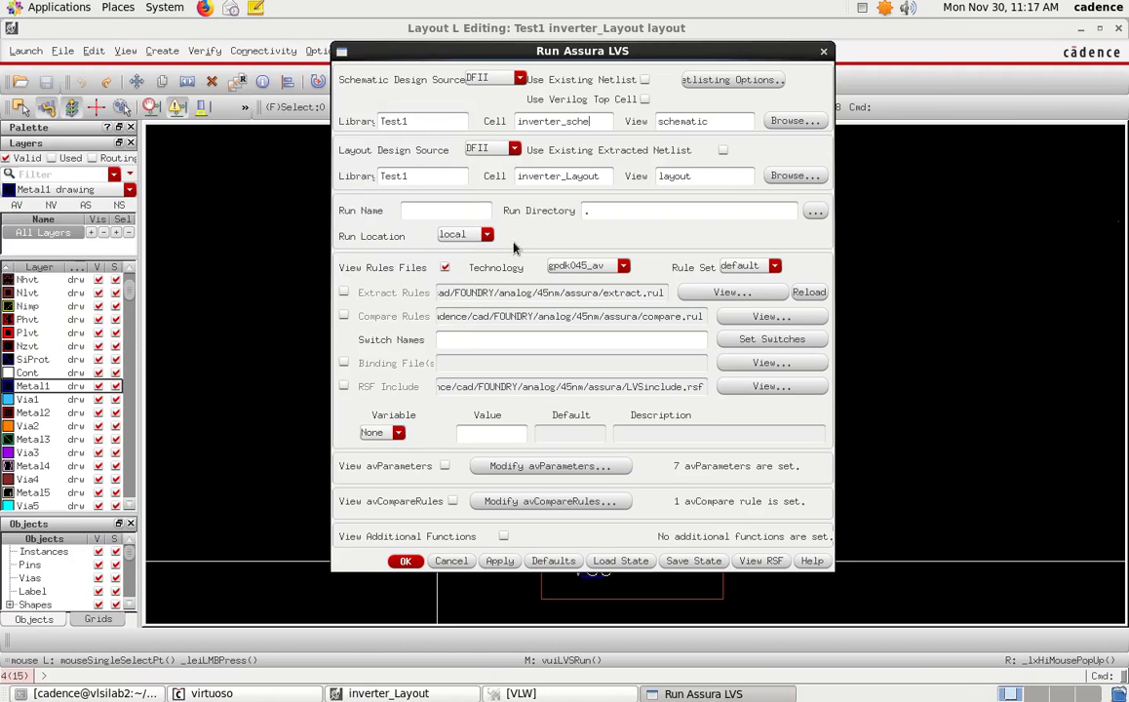
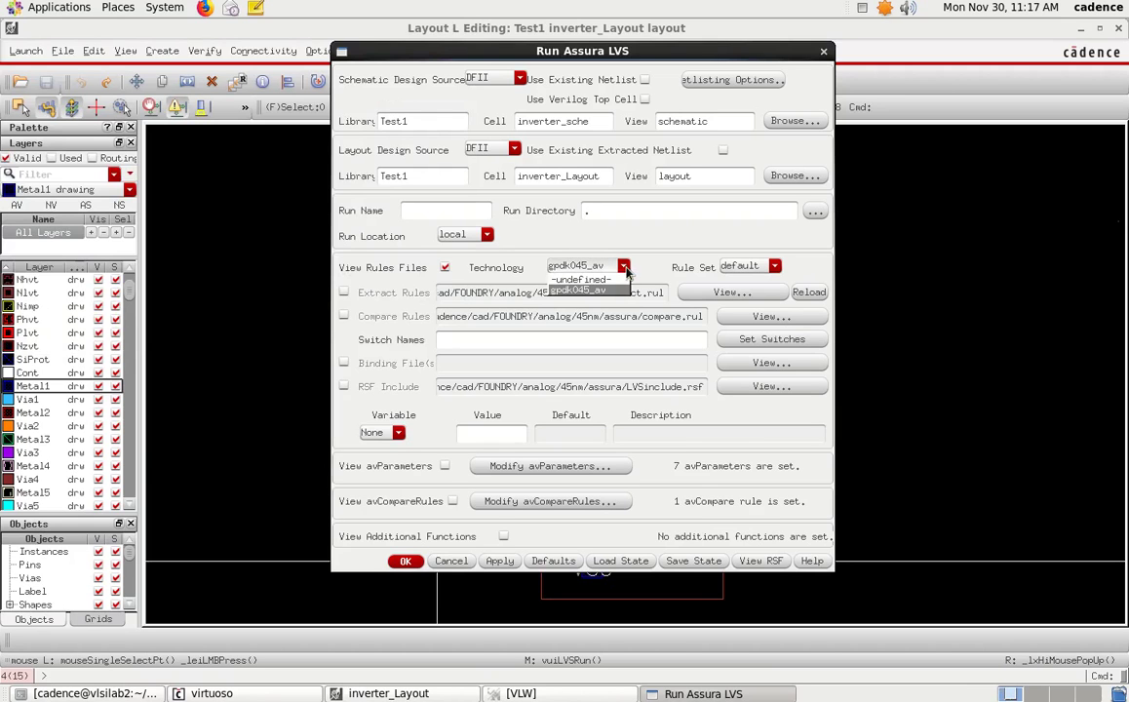
Switch the LVS technology to -undefined- and back to gpdk045_av
{"action": "left_click", "coordinate": [596, 291]}
{"action": "left_click", "coordinate": [585, 265]}
{"action": "left_click", "coordinate": [560, 249]}
{"action": "left_click", "coordinate": [590, 266]}
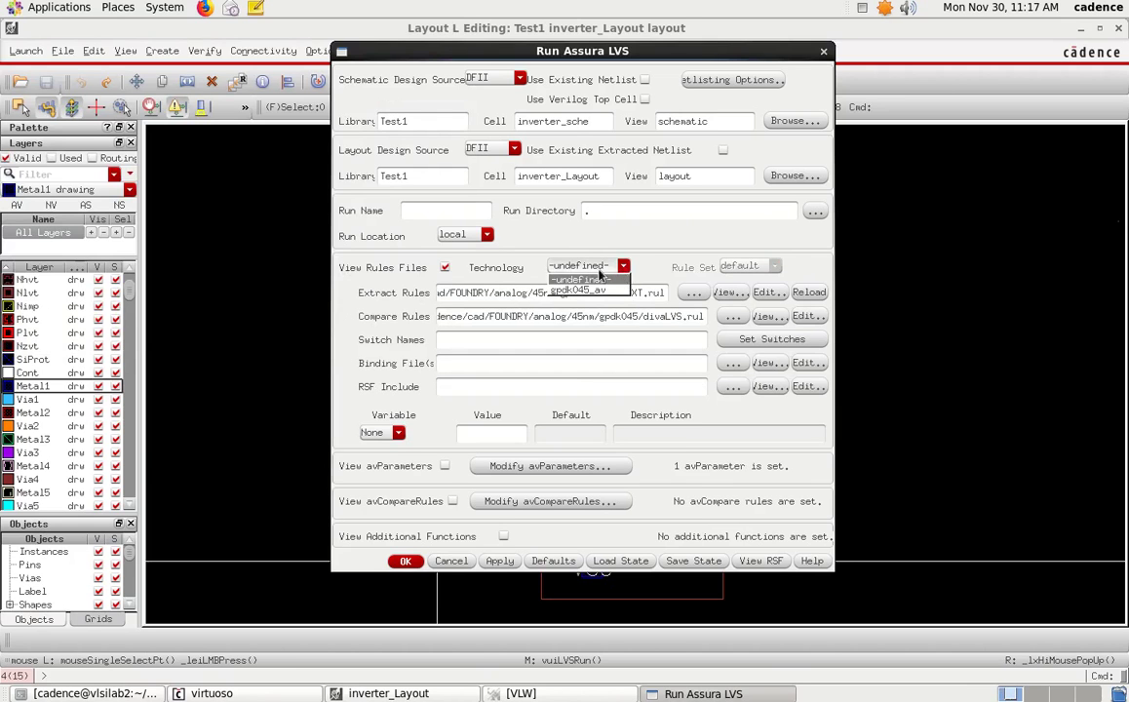
{"action": "left_click", "coordinate": [623, 266]}
{"action": "left_click", "coordinate": [624, 266]}
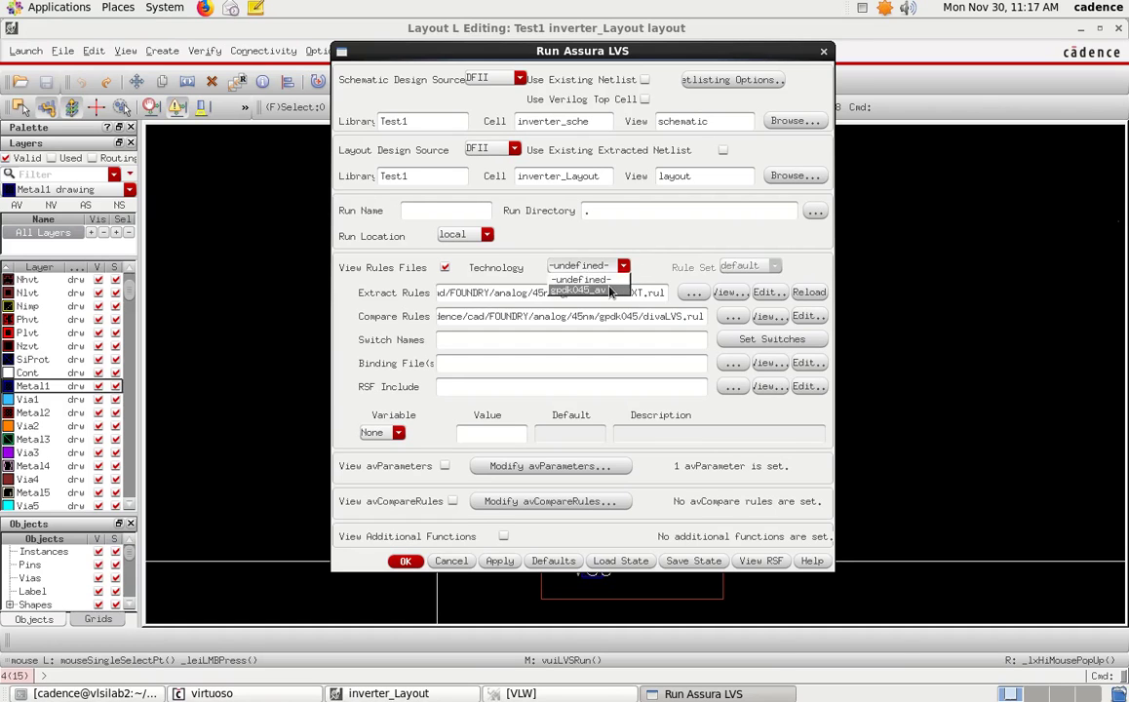
{"action": "left_click", "coordinate": [602, 290]}
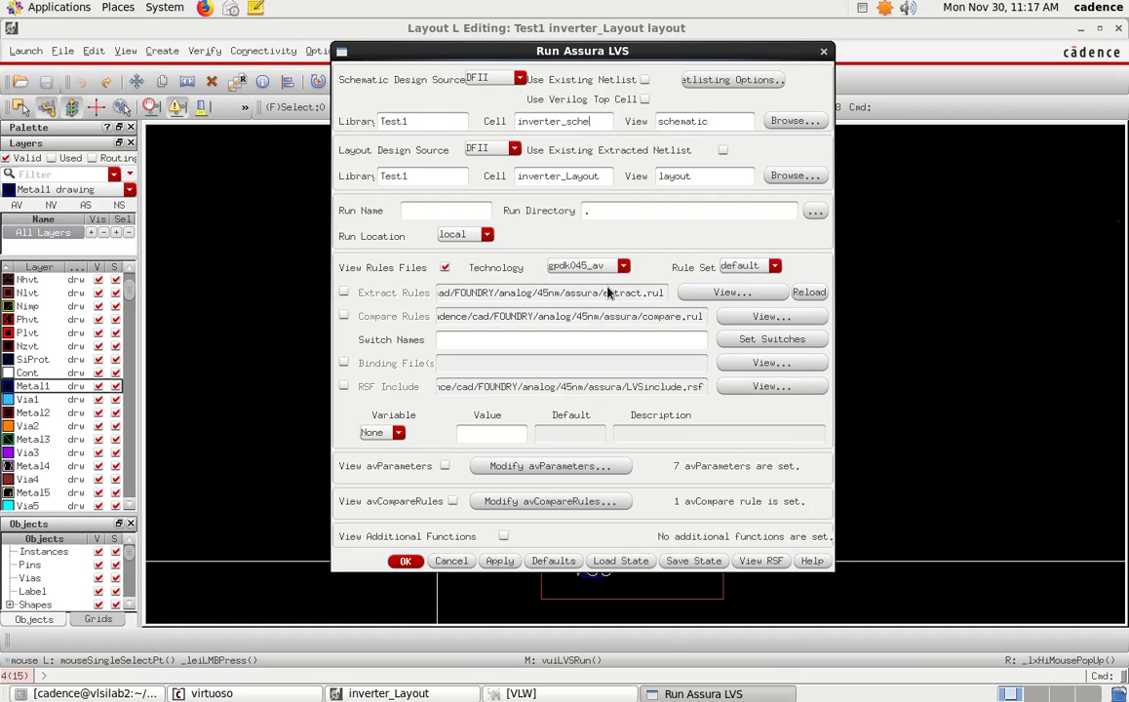
Run the LVS comparison, overwriting the existing inverter_Layout data, and open the results of the new run
{"action": "left_click", "coordinate": [404, 563]}
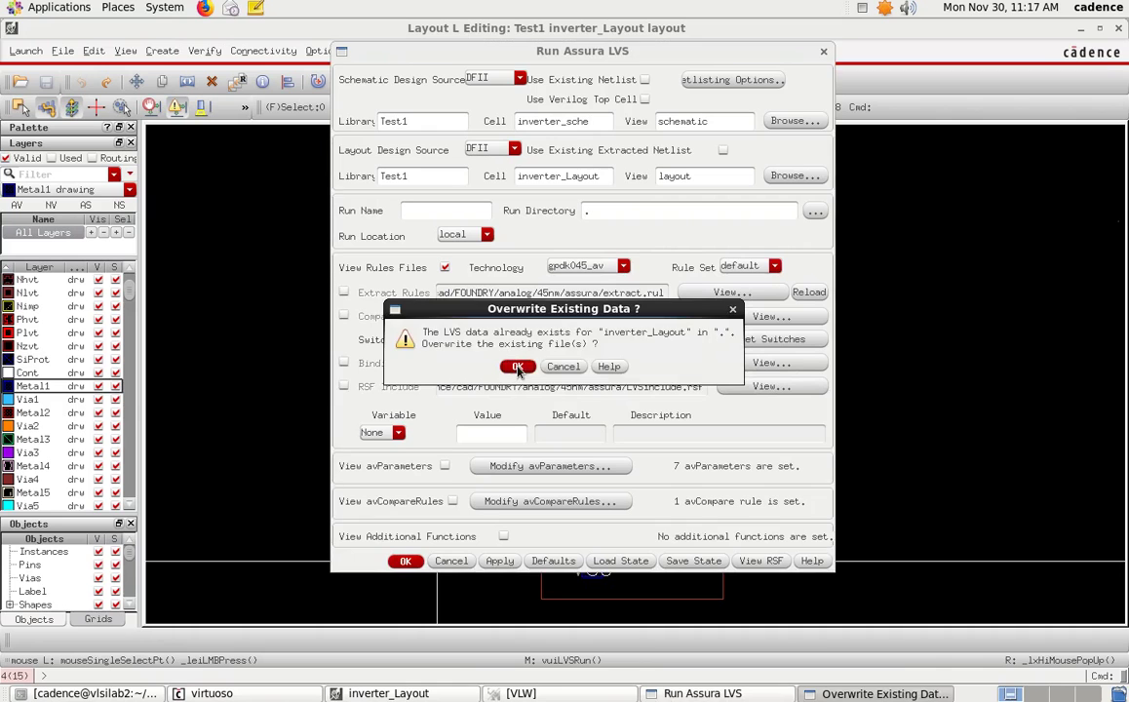
{"action": "key", "text": "Return"}
{"action": "left_click_drag", "start_coordinate": [1015, 589], "coordinate": [970, 421], "text": "alt"}
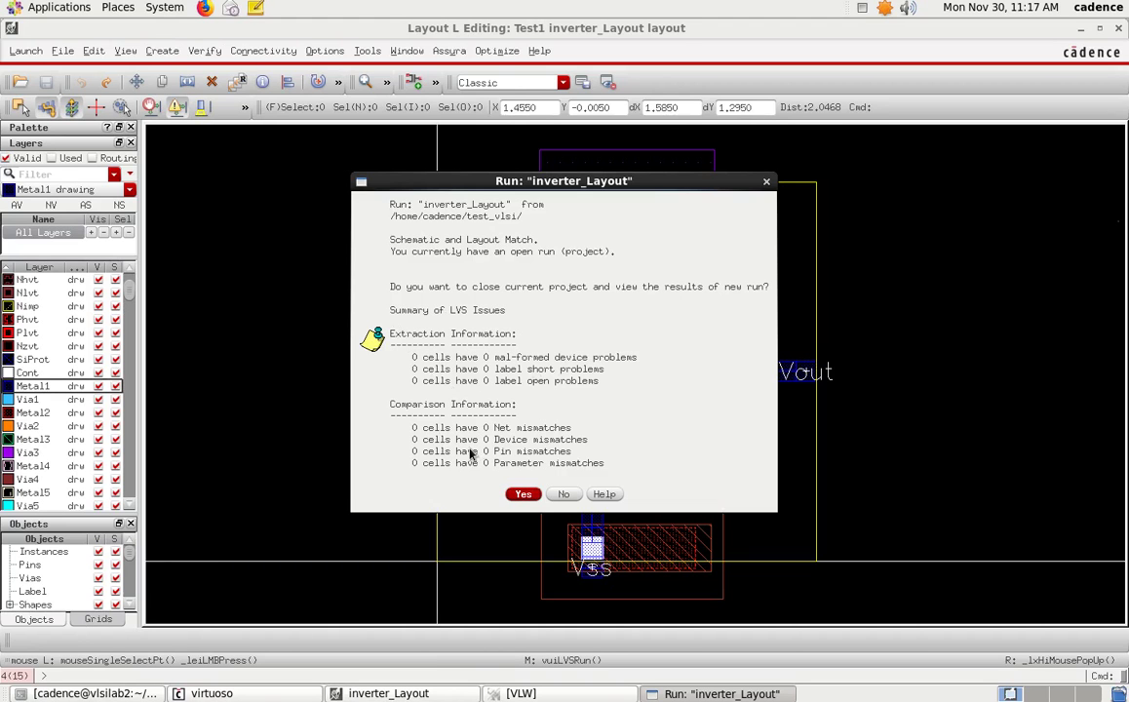
{"action": "left_click", "coordinate": [528, 497]}
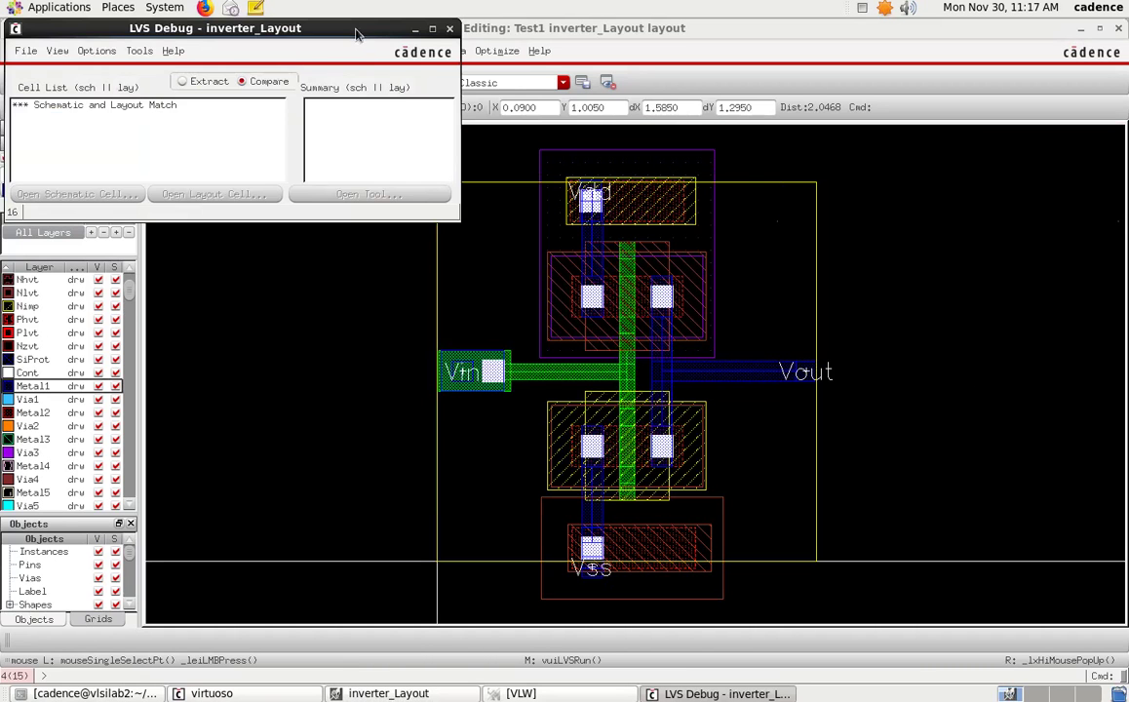
Examine the cell list in the LVS Debug window for inverter_Layout and close the window
{"action": "left_click_drag", "start_coordinate": [355, 31], "coordinate": [655, 224]}
{"action": "left_click", "coordinate": [334, 303]}
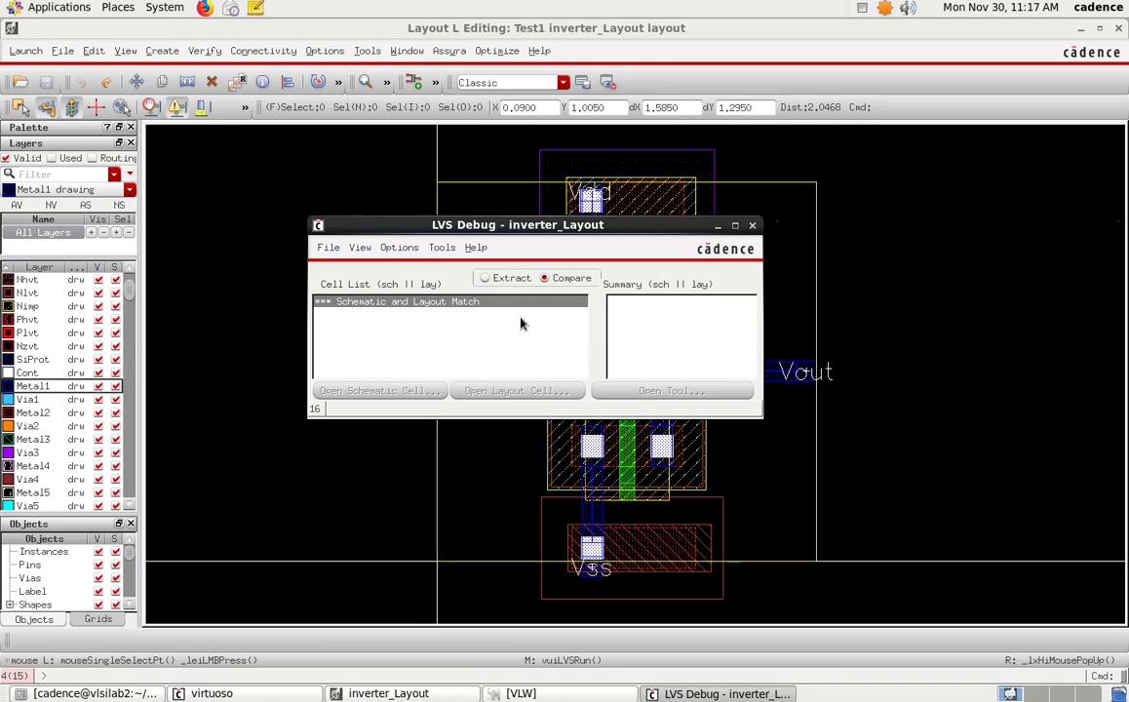
{"action": "left_click", "coordinate": [751, 225]}
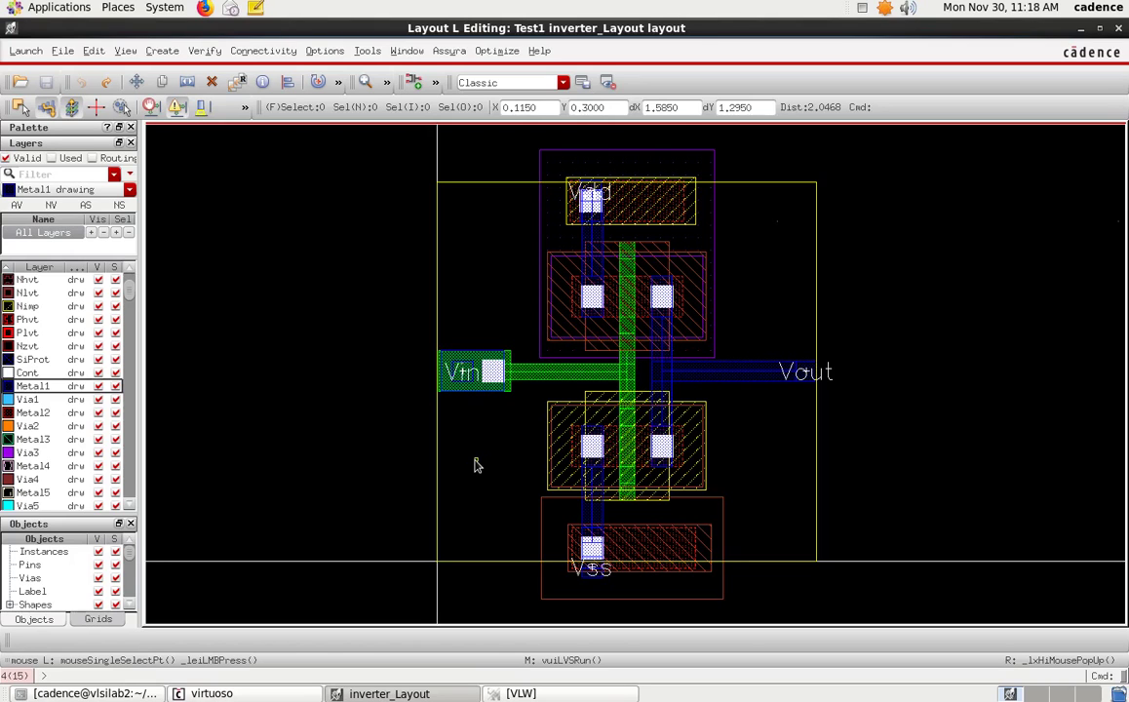
Open the QRC parasitic extraction run form for the inverter layout and select the gpdk045_av technology
{"action": "left_click", "coordinate": [450, 51]}
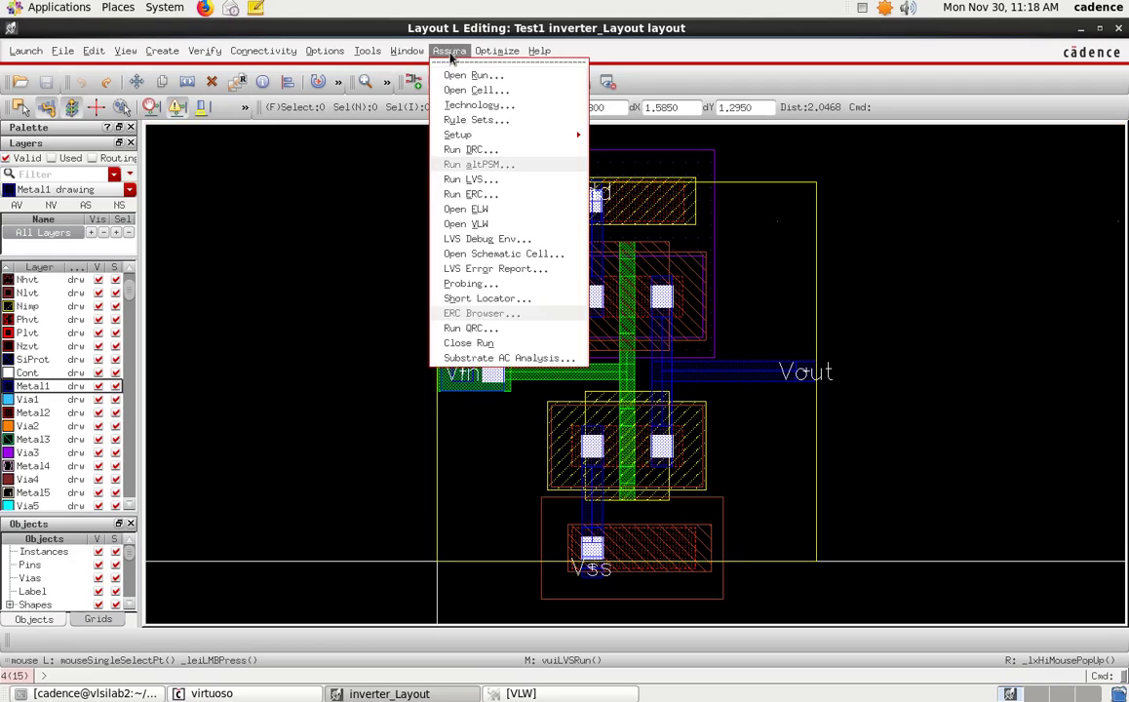
{"action": "left_click", "coordinate": [490, 329]}
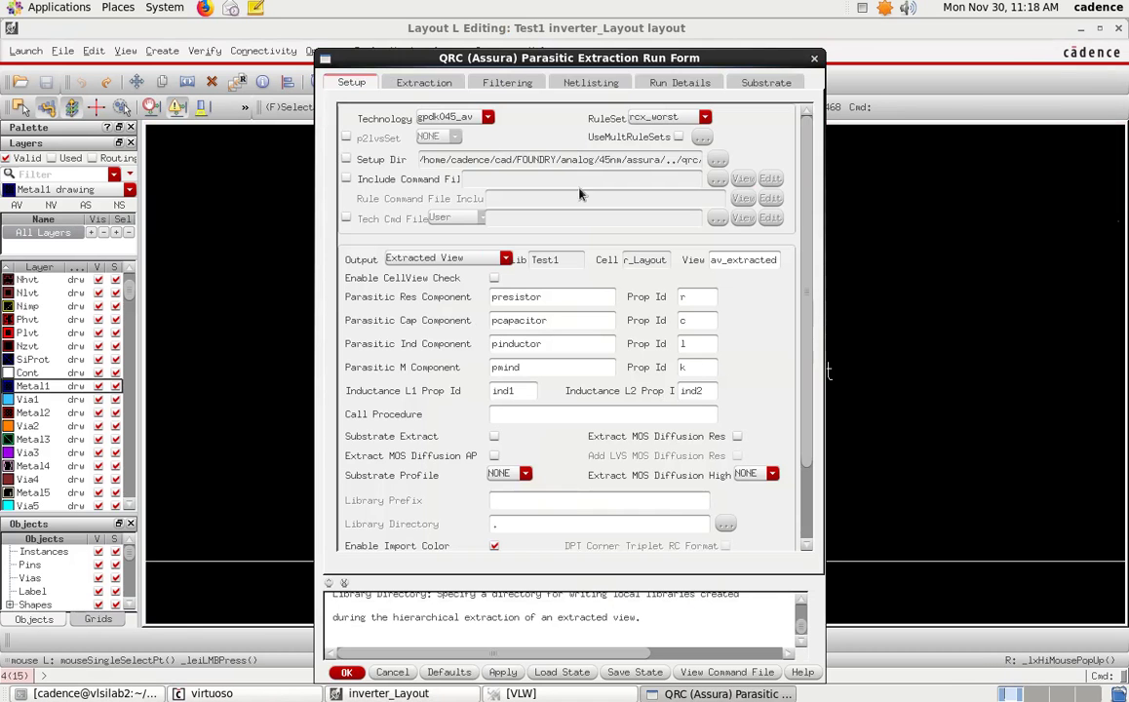
{"action": "left_click_drag", "start_coordinate": [572, 59], "coordinate": [544, 28]}
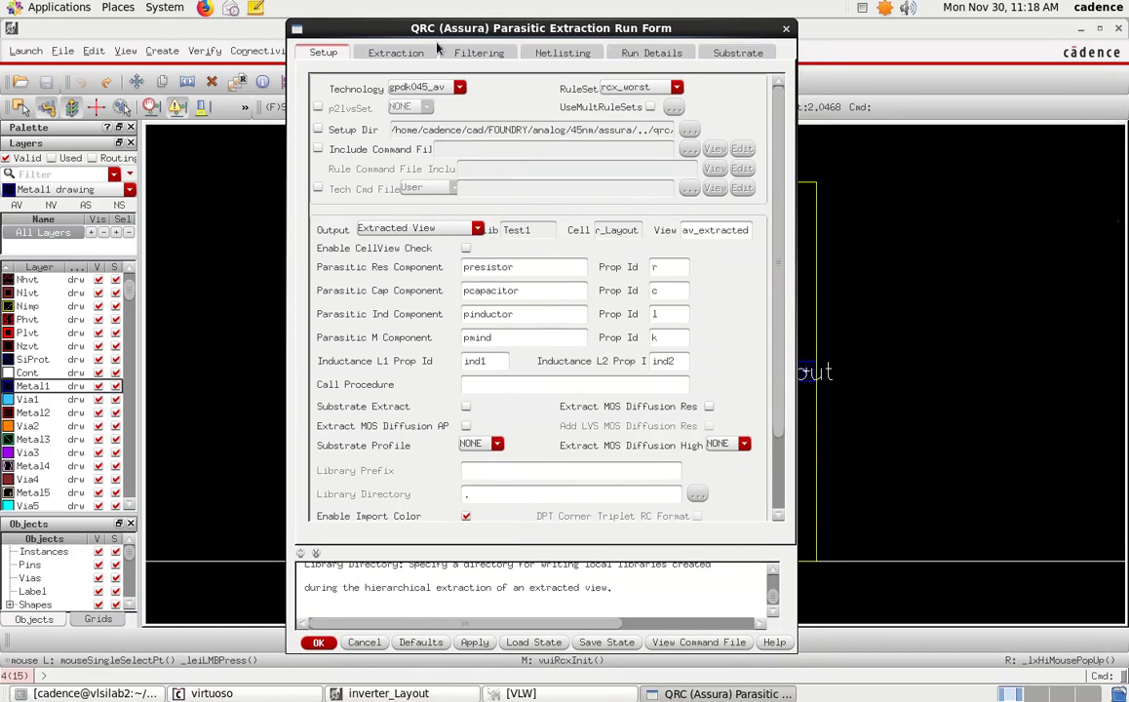
{"action": "left_click", "coordinate": [414, 87]}
{"action": "left_click", "coordinate": [419, 101]}
Set the extraction rule set to default and the output format to Spice
{"action": "left_click", "coordinate": [617, 86]}
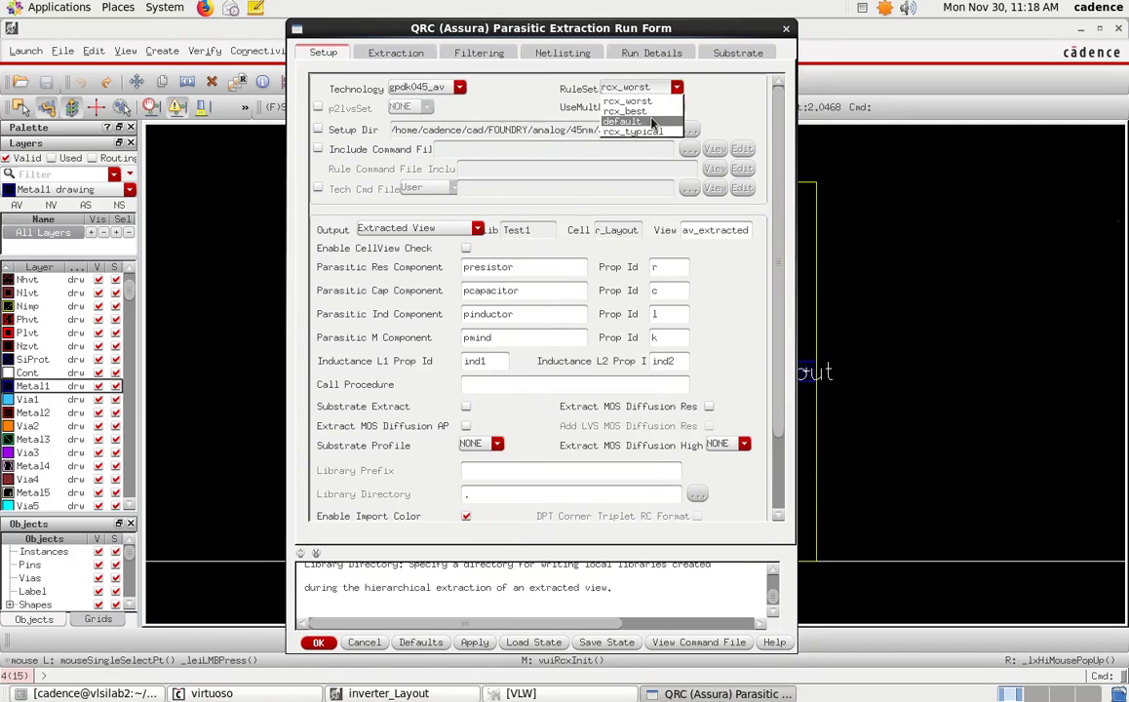
{"action": "left_click", "coordinate": [655, 125]}
{"action": "left_click", "coordinate": [430, 228]}
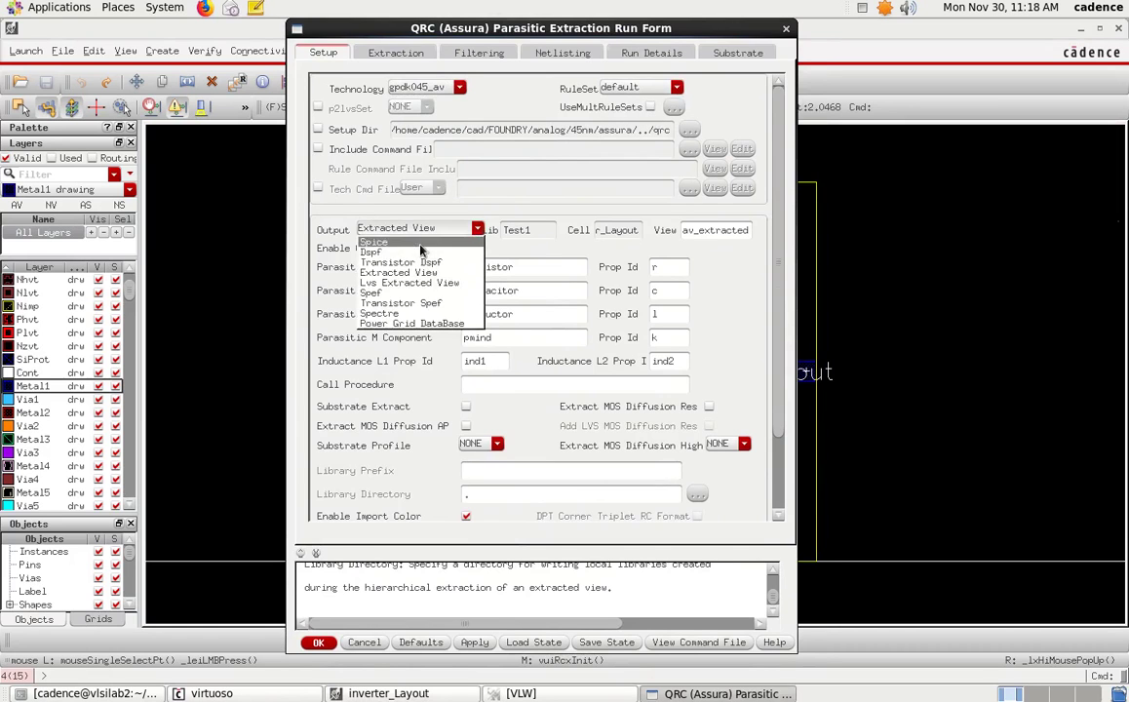
{"action": "left_click", "coordinate": [378, 242]}
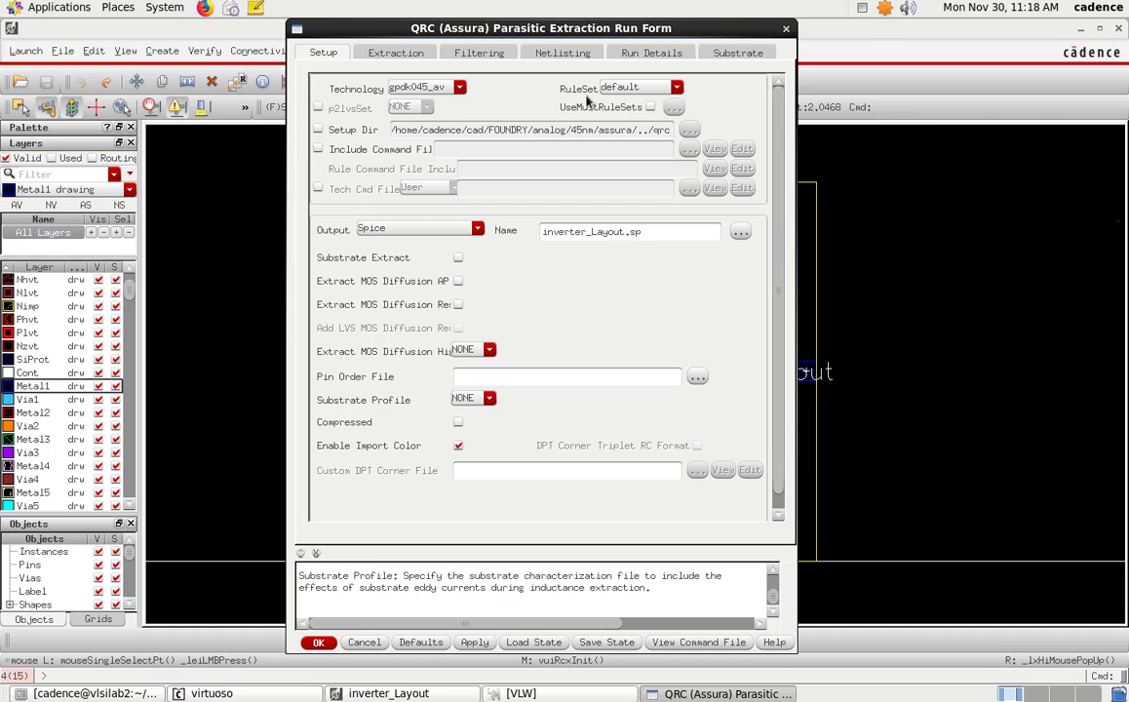
Set the extraction rule set to rcx_worst and the output to Extracted View with the view name av_extracted
{"action": "left_click", "coordinate": [647, 90]}
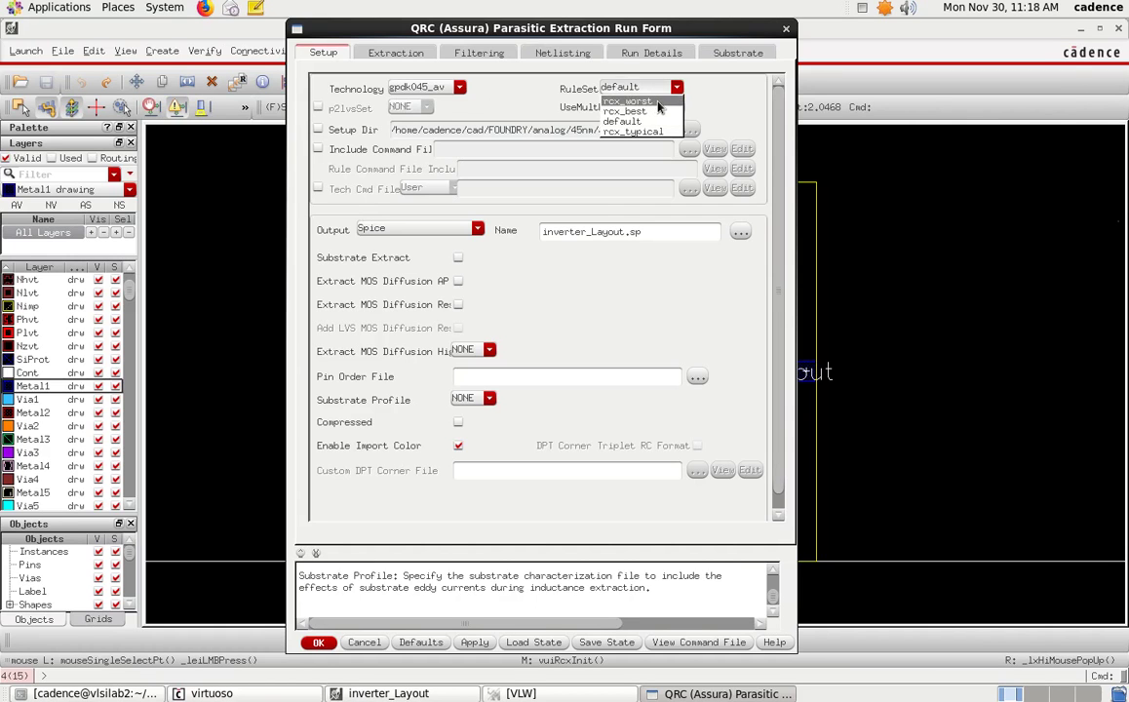
{"action": "left_click", "coordinate": [658, 102]}
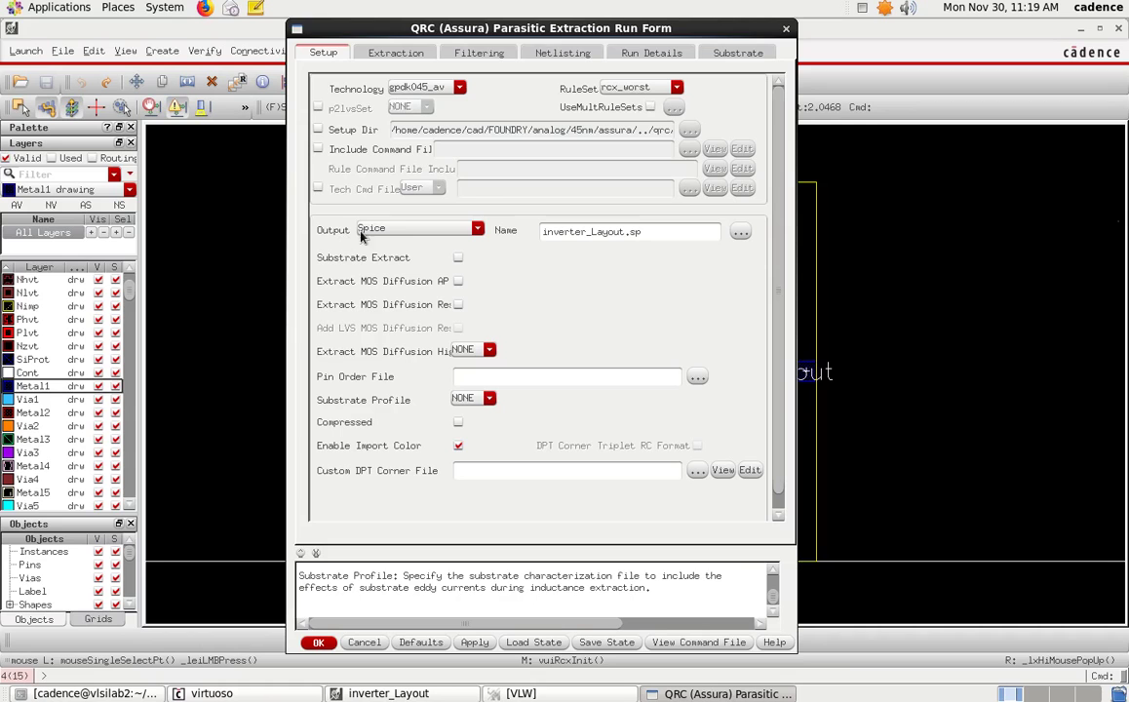
{"action": "left_click", "coordinate": [410, 232]}
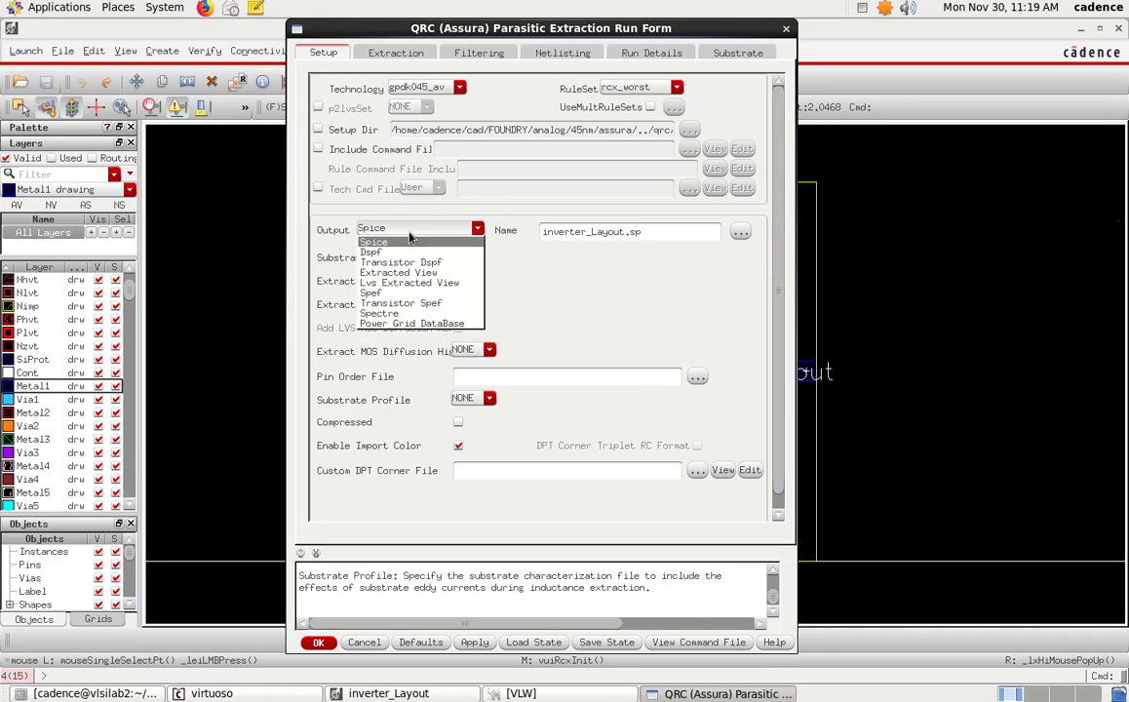
{"action": "left_click", "coordinate": [438, 275]}
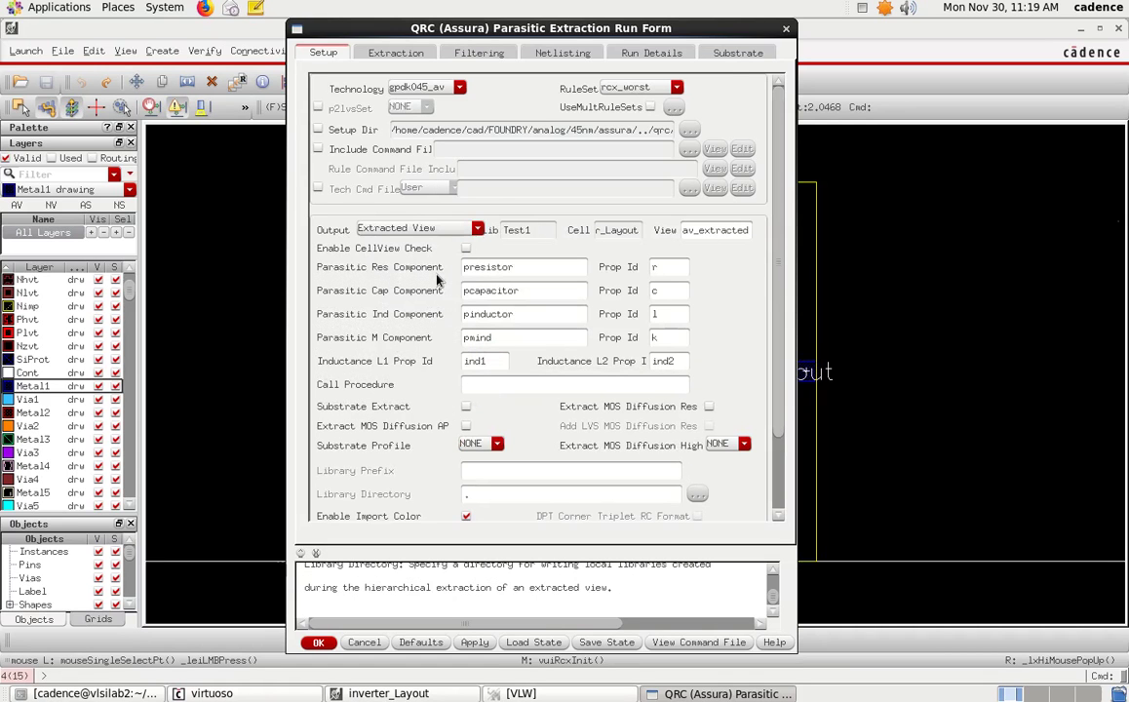
{"action": "left_click", "coordinate": [465, 249]}
{"action": "left_click", "coordinate": [465, 250]}
{"action": "left_click_drag", "start_coordinate": [681, 231], "coordinate": [764, 231]}
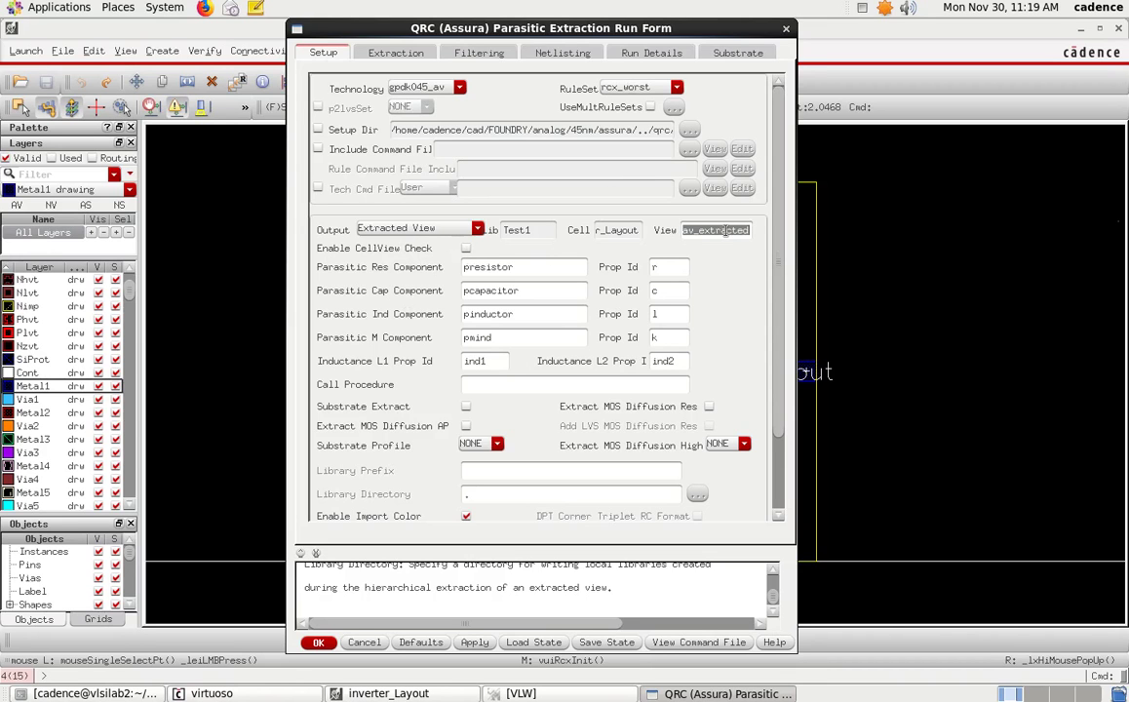
Set the extraction type to RC in the extraction settings
{"action": "left_click", "coordinate": [408, 56]}
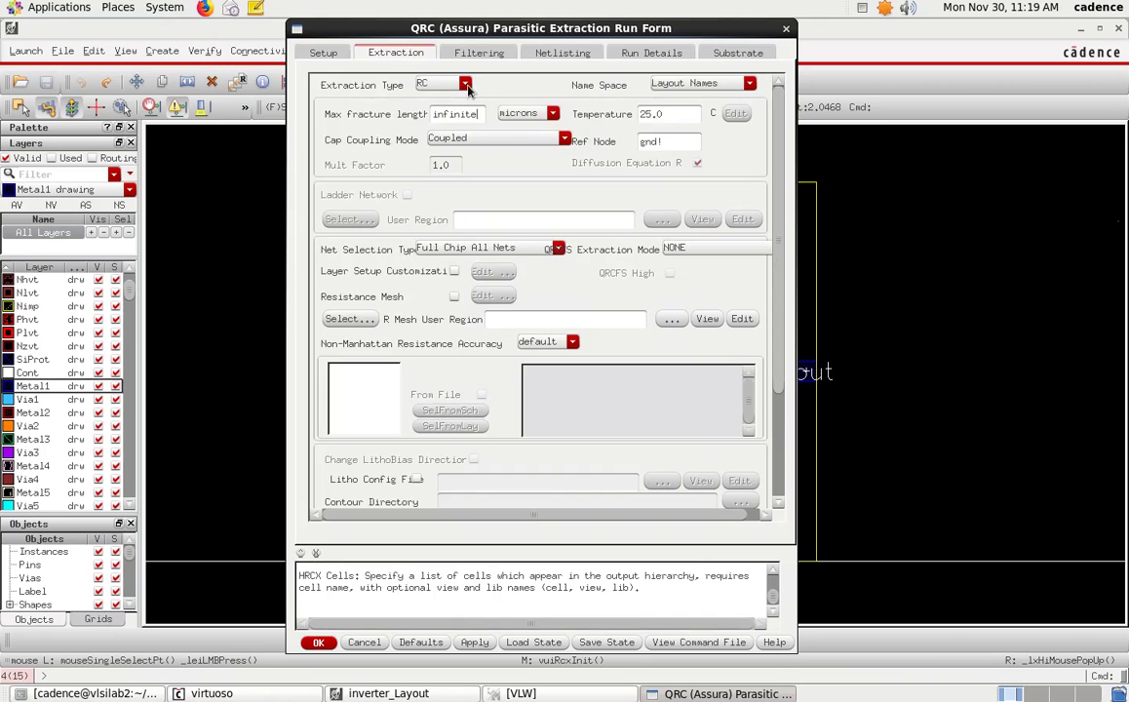
{"action": "left_click", "coordinate": [433, 84]}
{"action": "left_click", "coordinate": [434, 117]}
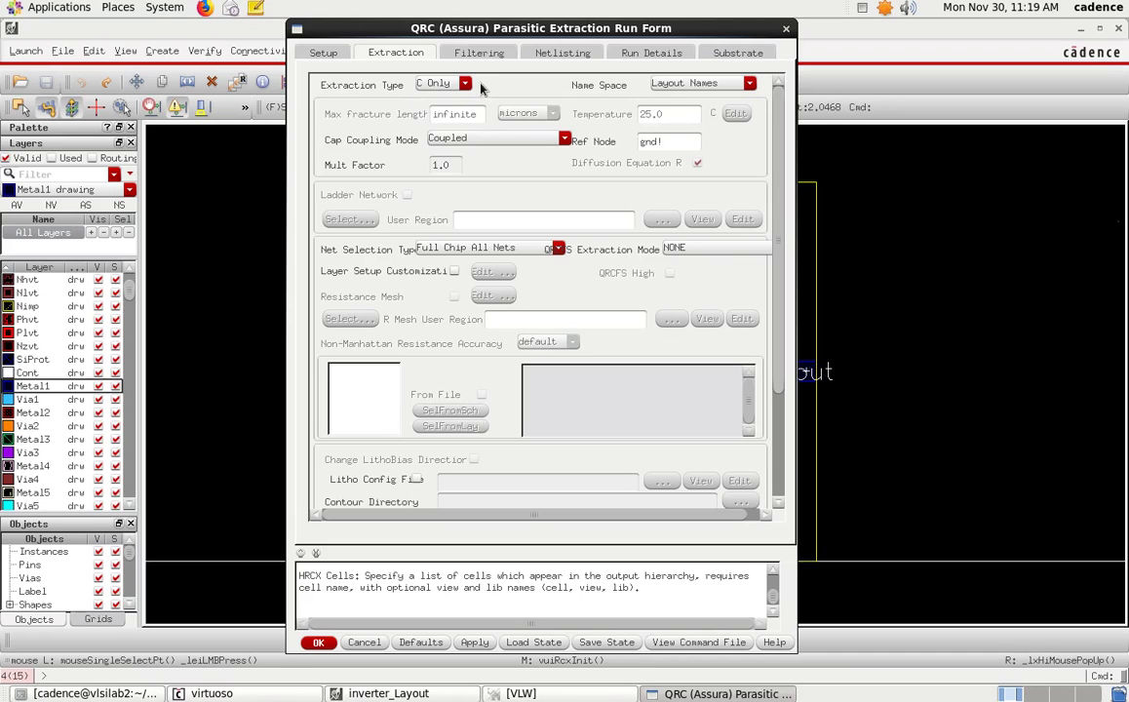
{"action": "left_click", "coordinate": [465, 83]}
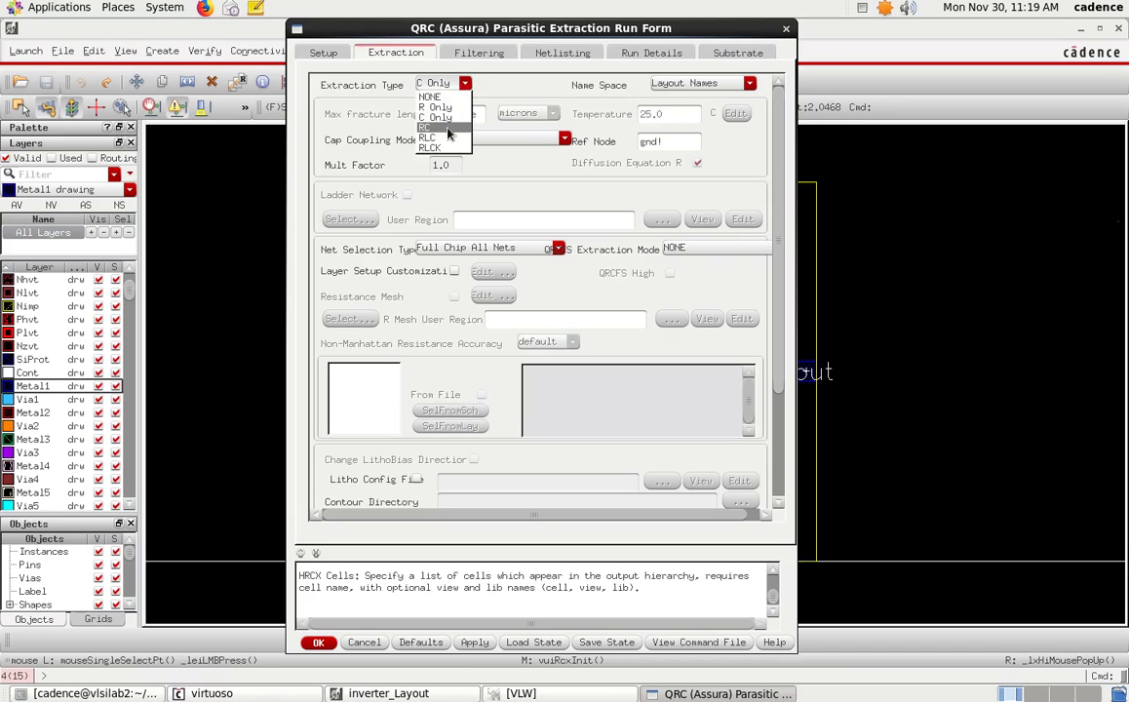
{"action": "left_click", "coordinate": [446, 127]}
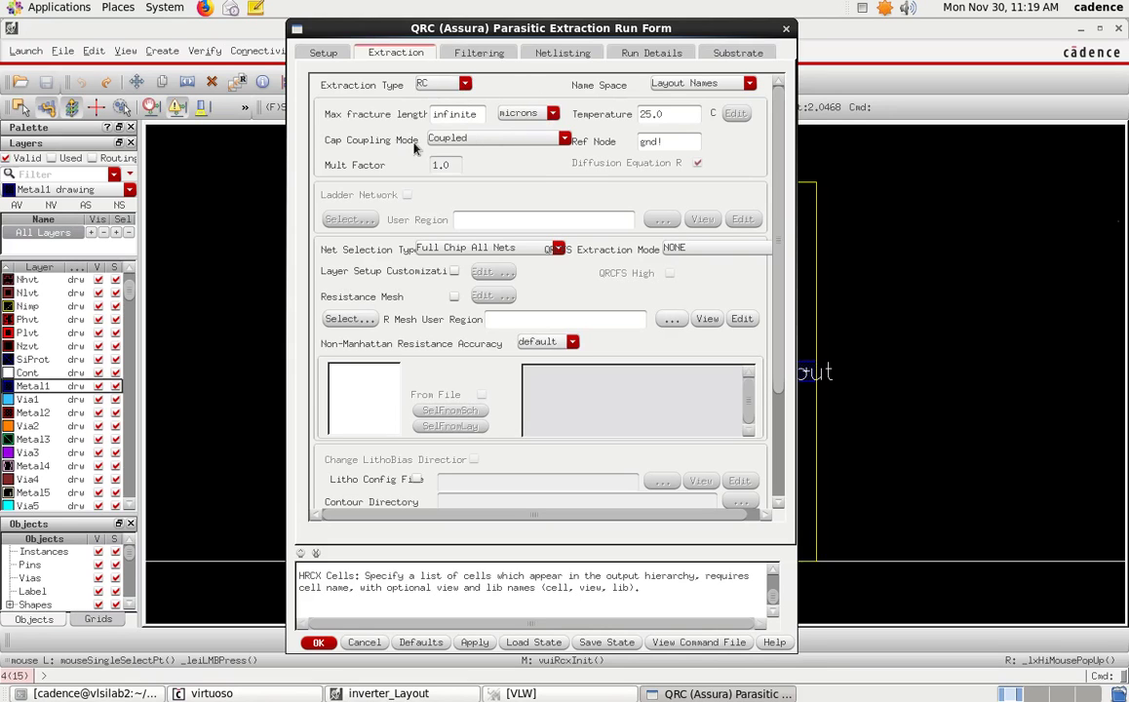
Set the cap coupling mode to Coupled and the reference node to gnd!
{"action": "left_click", "coordinate": [447, 140]}
{"action": "left_click", "coordinate": [477, 160]}
{"action": "double_click", "coordinate": [653, 143]}
{"action": "type", "text": "gnd!"}
Examine the power nets and ground nets entered in the filtering settings
{"action": "left_click", "coordinate": [474, 53]}
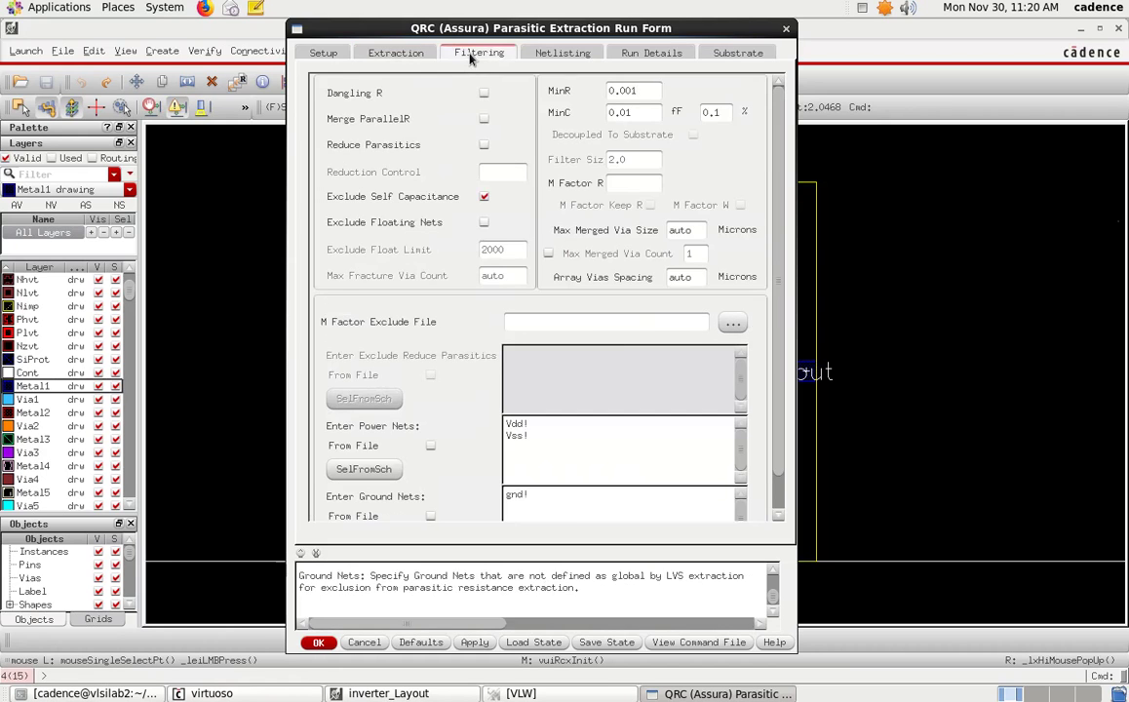
{"action": "scroll", "coordinate": [534, 438], "scroll_direction": "down", "scroll_amount": 1}
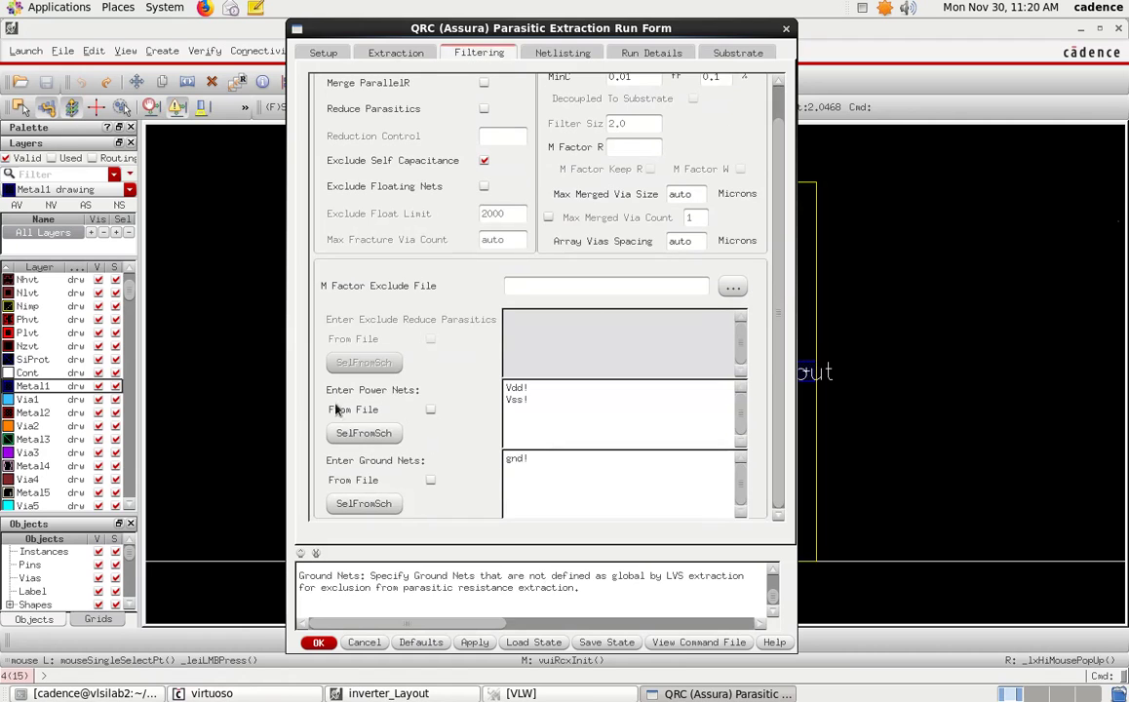
{"action": "left_click_drag", "start_coordinate": [506, 387], "coordinate": [524, 400]}
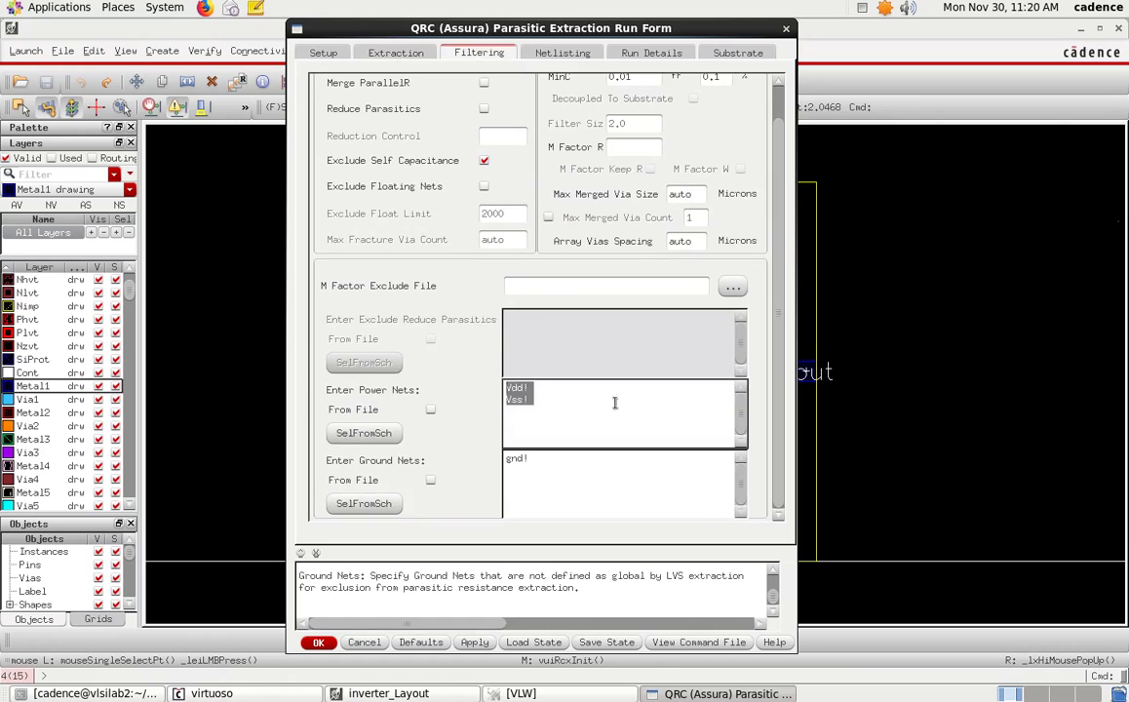
{"action": "left_click", "coordinate": [527, 400]}
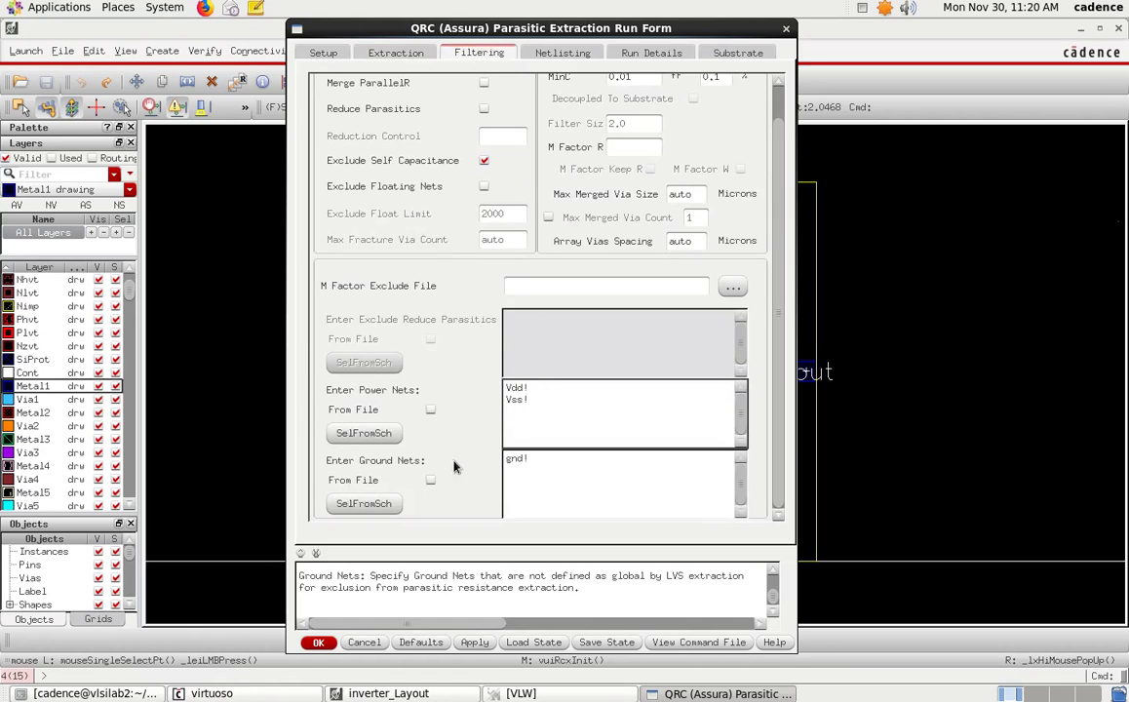
{"action": "left_click_drag", "start_coordinate": [554, 461], "coordinate": [504, 460]}
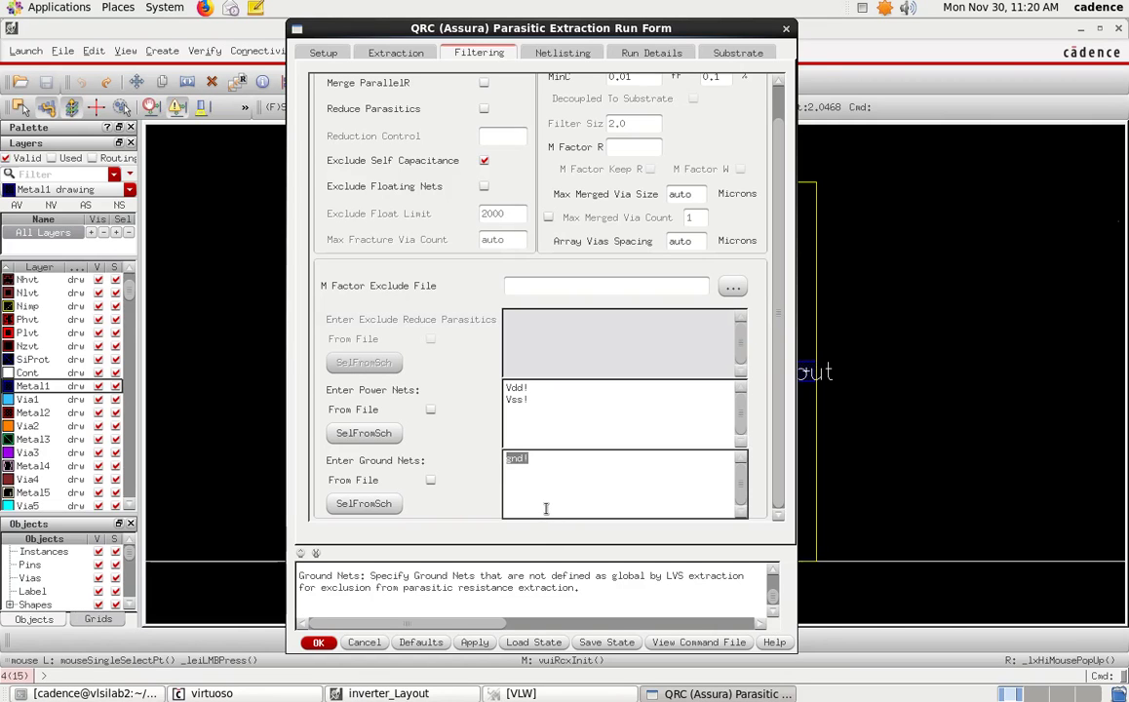
{"action": "left_click", "coordinate": [531, 400]}
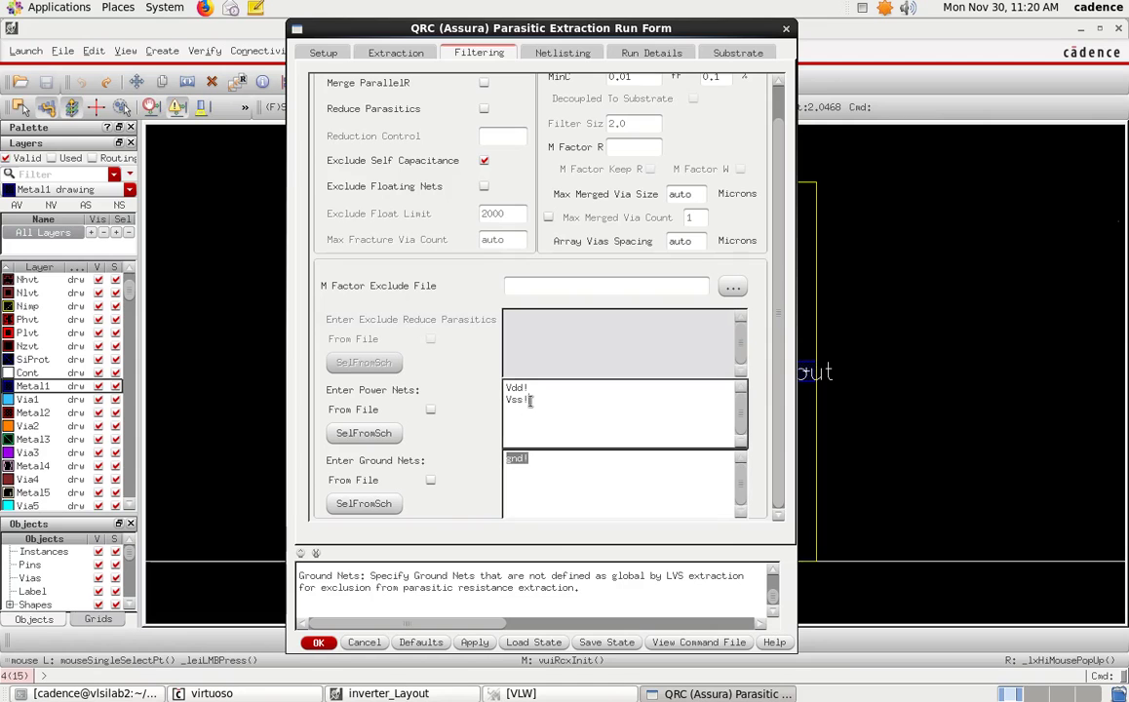
{"action": "double_click", "coordinate": [517, 388]}
{"action": "left_click", "coordinate": [543, 383]}
{"action": "left_click", "coordinate": [543, 386]}
{"action": "left_click", "coordinate": [567, 511]}
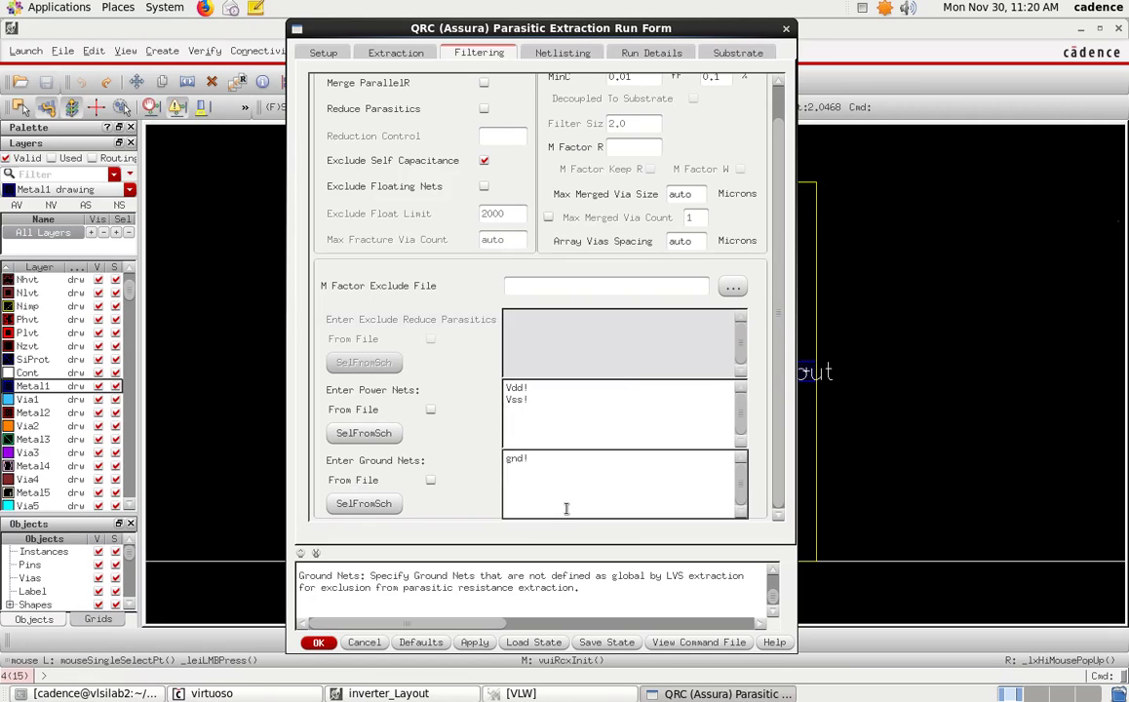
Review the netlisting, filtering, run details and setup settings of the extraction run form
{"action": "left_click", "coordinate": [561, 53]}
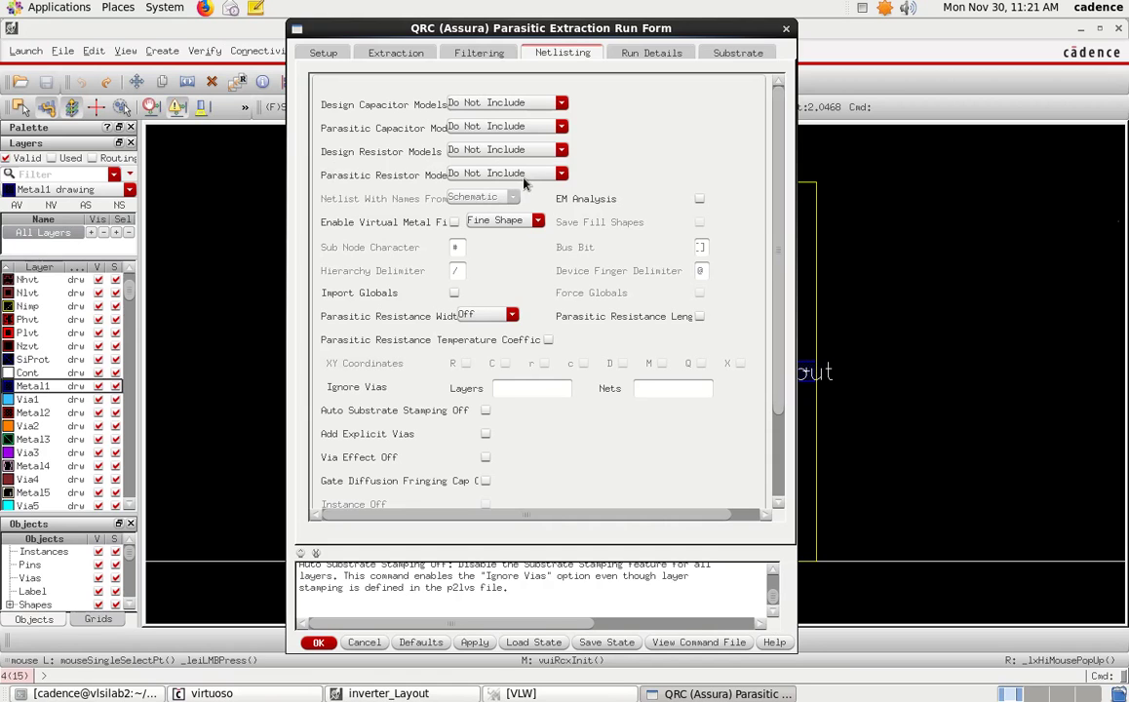
{"action": "left_click", "coordinate": [319, 51]}
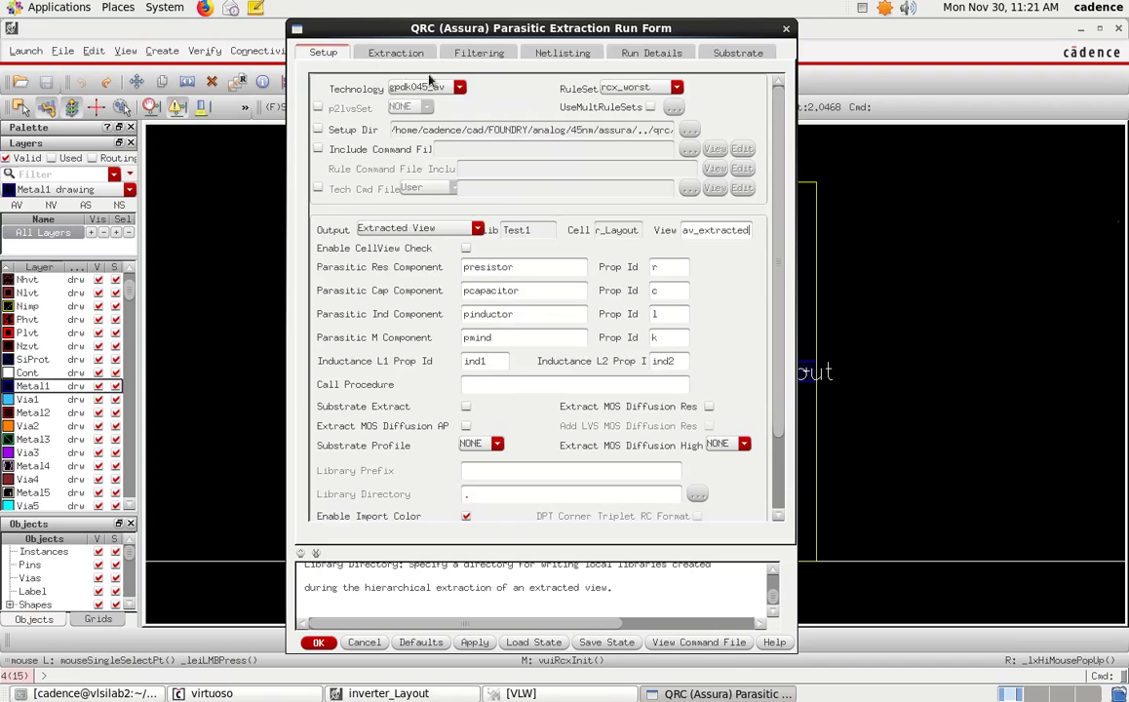
{"action": "left_click", "coordinate": [395, 52]}
{"action": "left_click", "coordinate": [476, 53]}
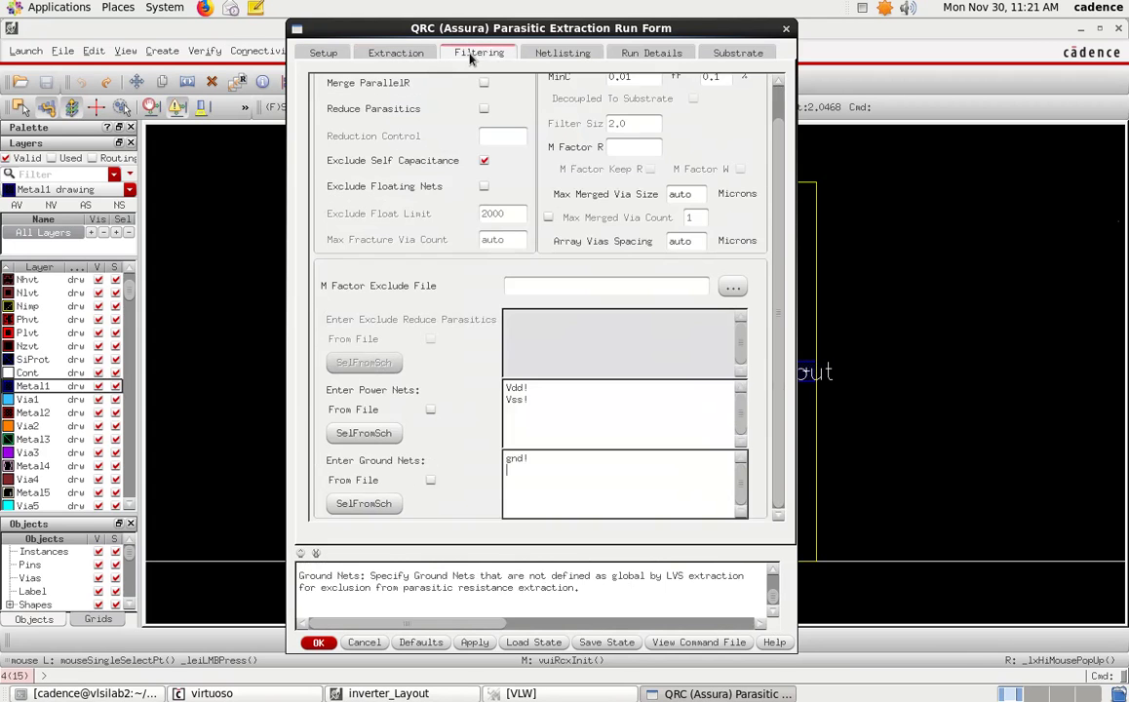
{"action": "left_click", "coordinate": [563, 52]}
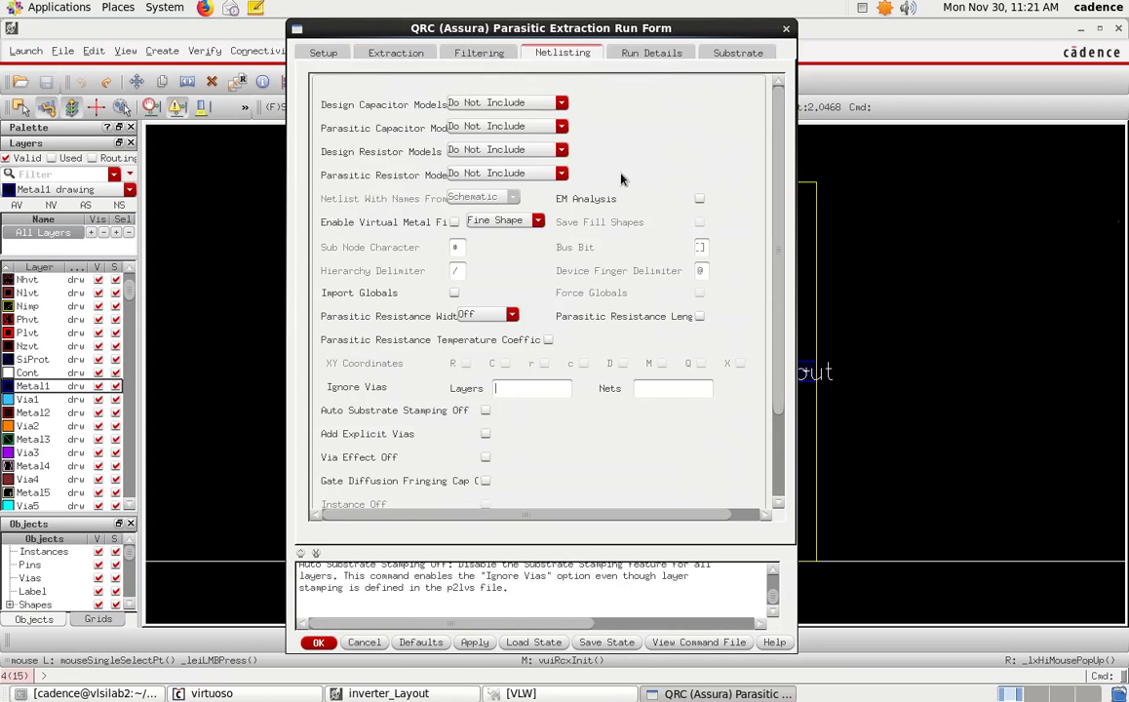
{"action": "left_click", "coordinate": [651, 53]}
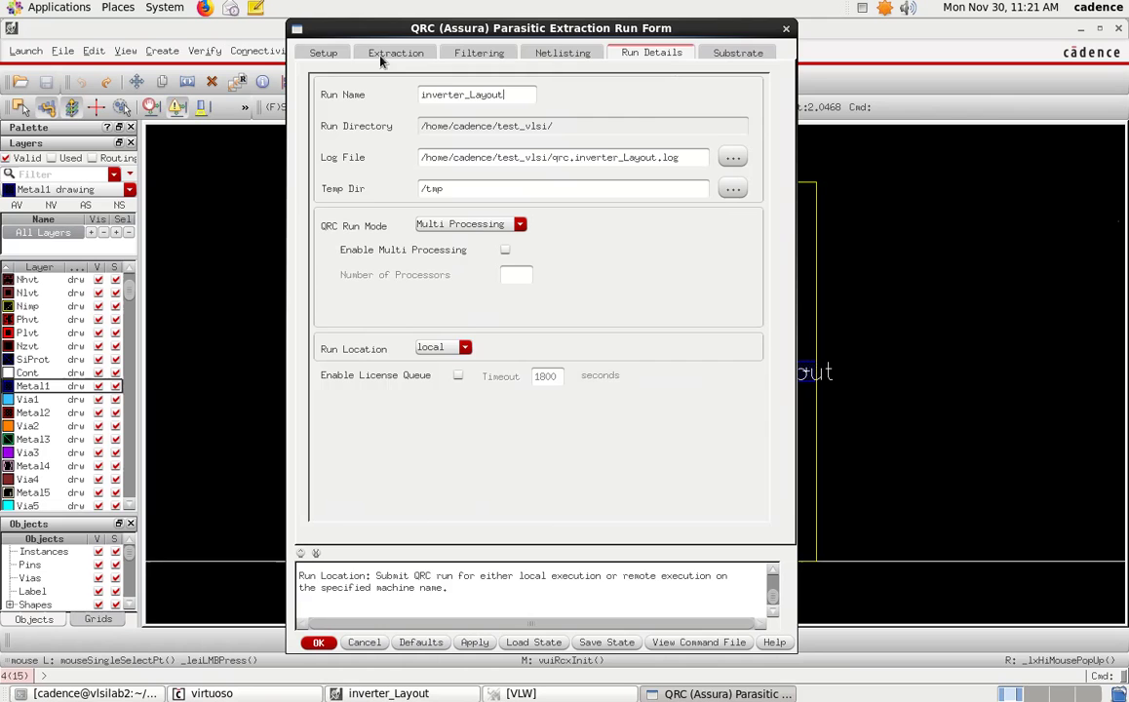
{"action": "left_click", "coordinate": [324, 52]}
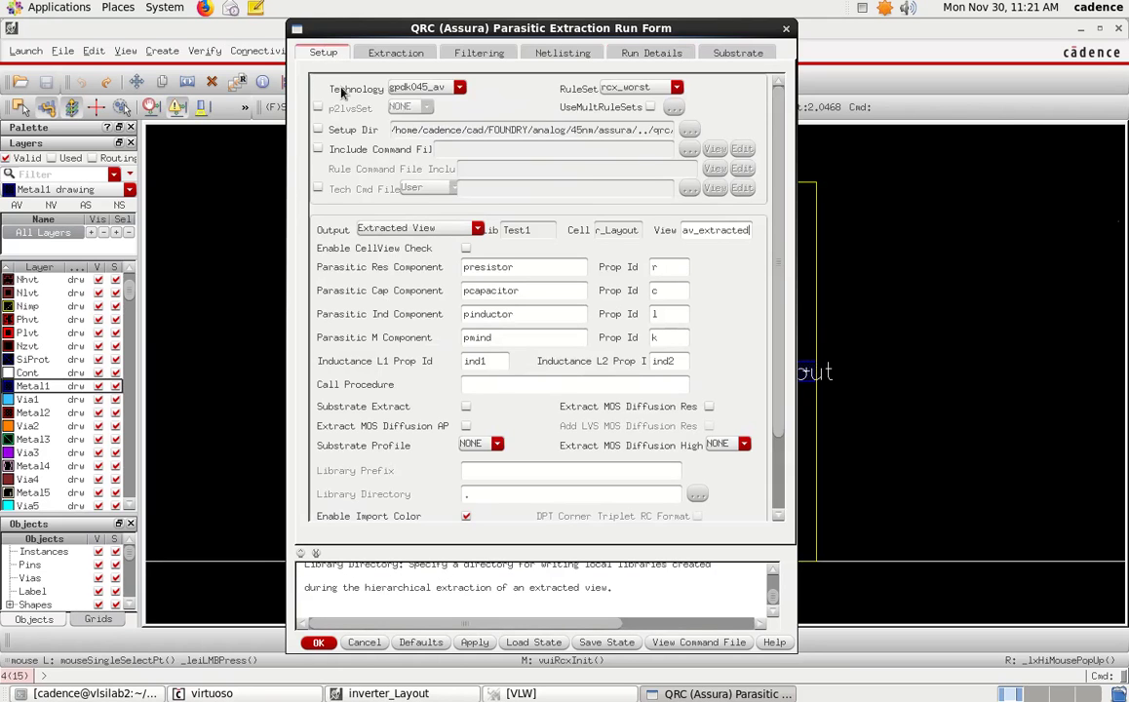
Run the QRC extraction, overwriting the existing av_extracted view of inverter_Layout, and dismiss the completion message
{"action": "left_click", "coordinate": [318, 643]}
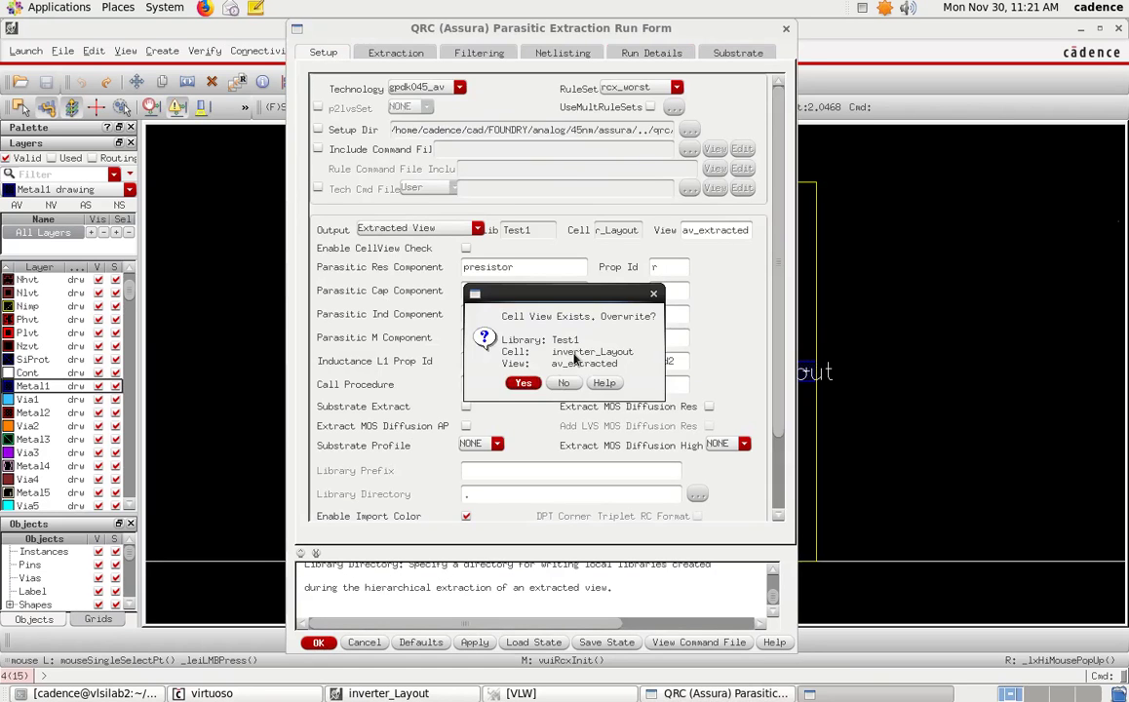
{"action": "left_click", "coordinate": [524, 383]}
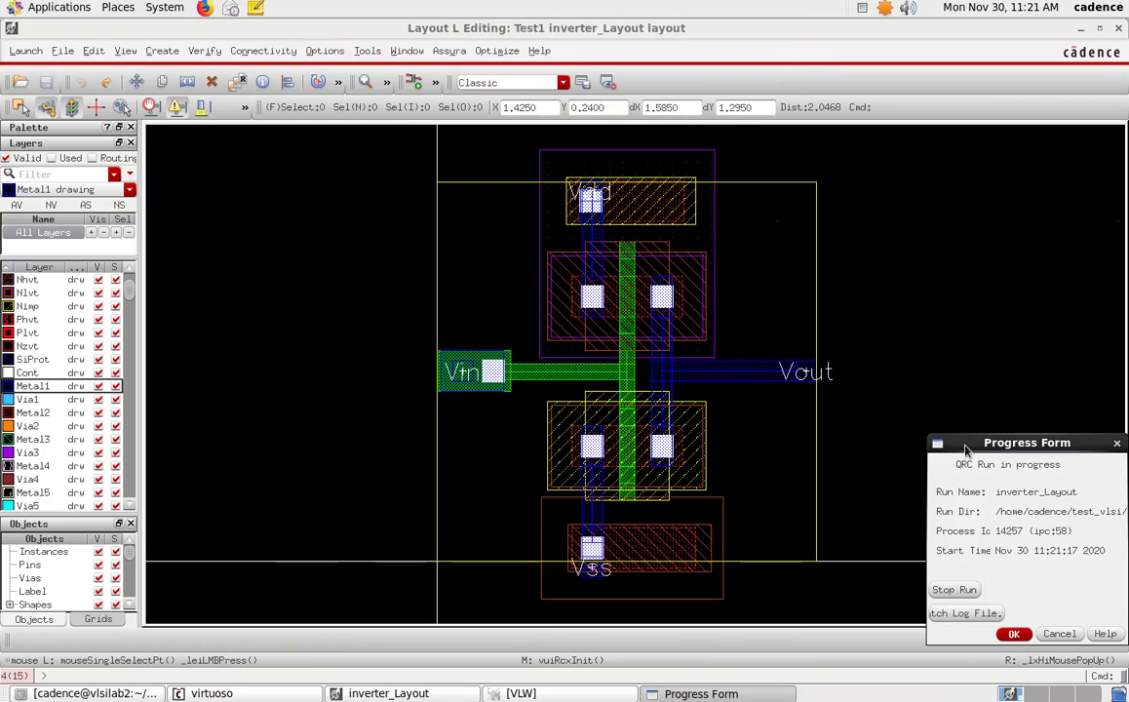
{"action": "left_click_drag", "start_coordinate": [963, 441], "coordinate": [906, 243]}
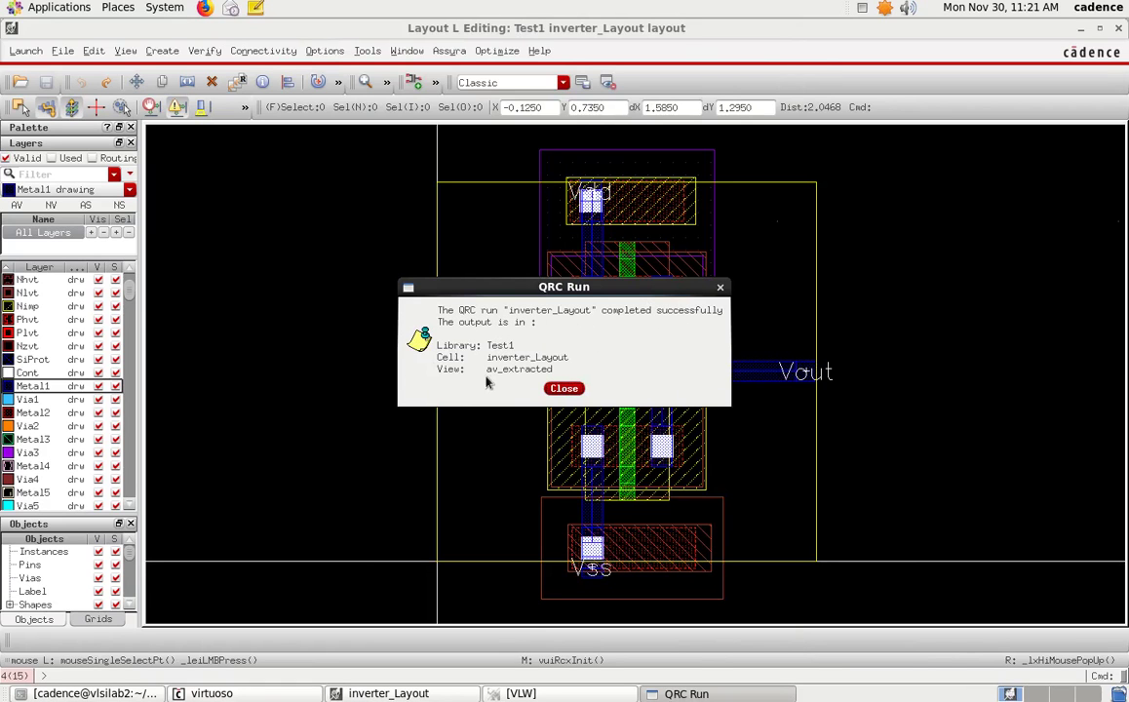
{"action": "left_click", "coordinate": [560, 388]}
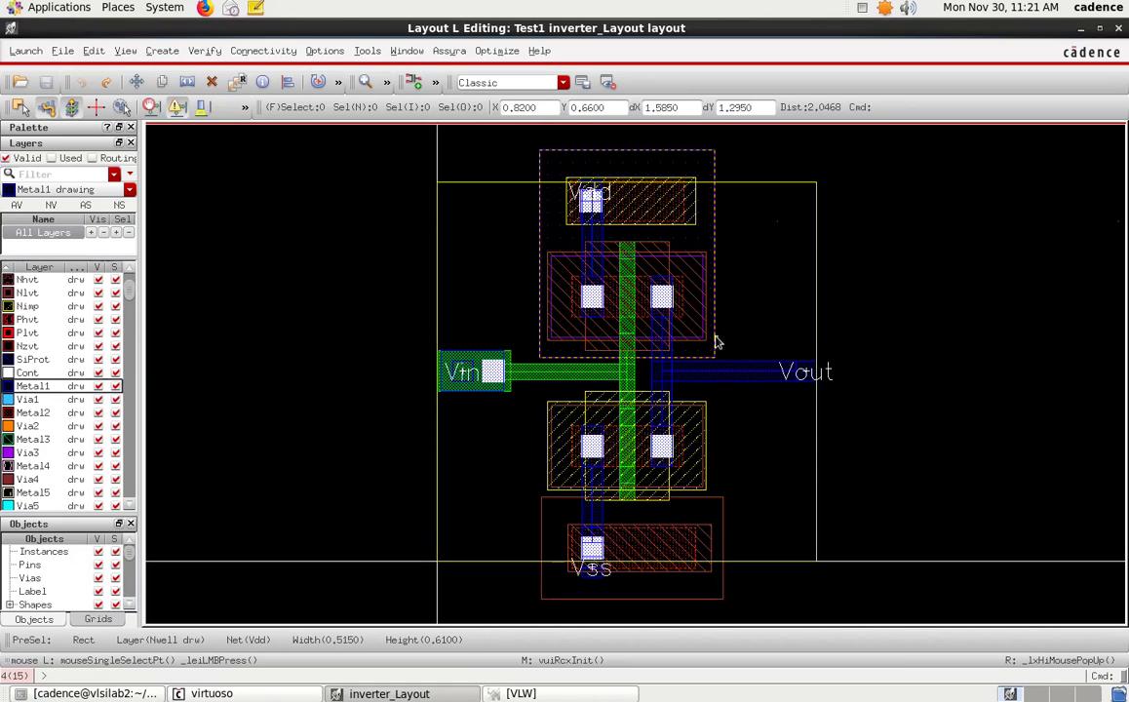
Open the av_extracted view of cell inverter_Layout from library Test1 for editing in a new tab
{"action": "left_click", "coordinate": [85, 83]}
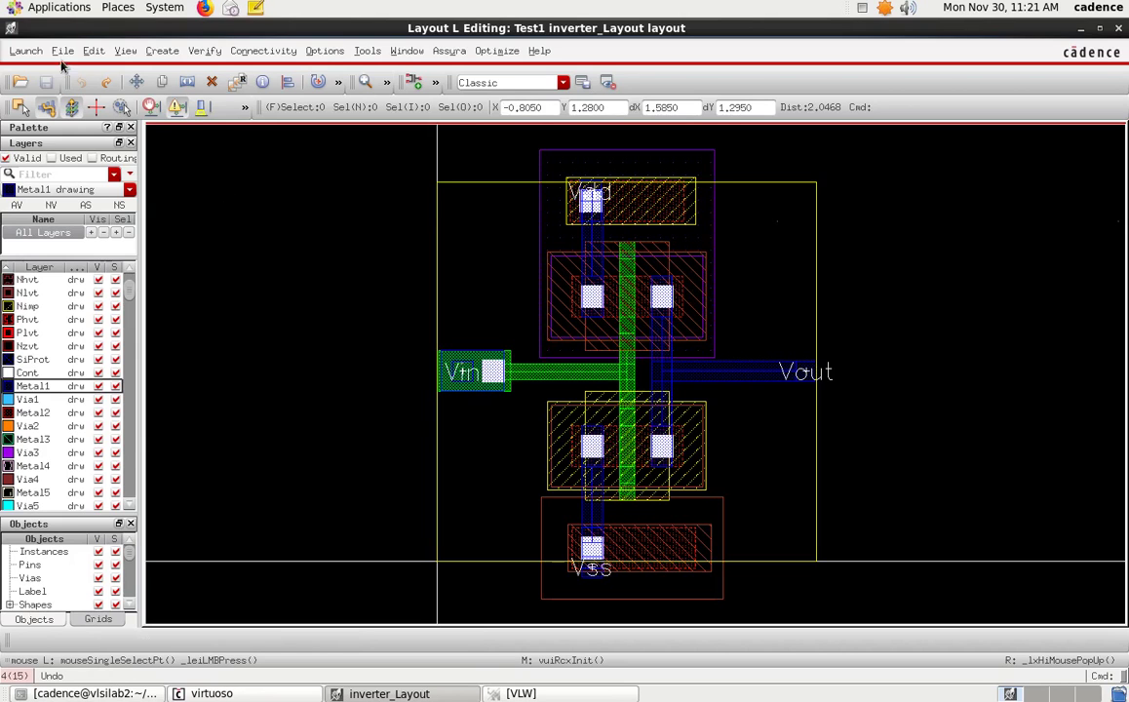
{"action": "left_click", "coordinate": [61, 52]}
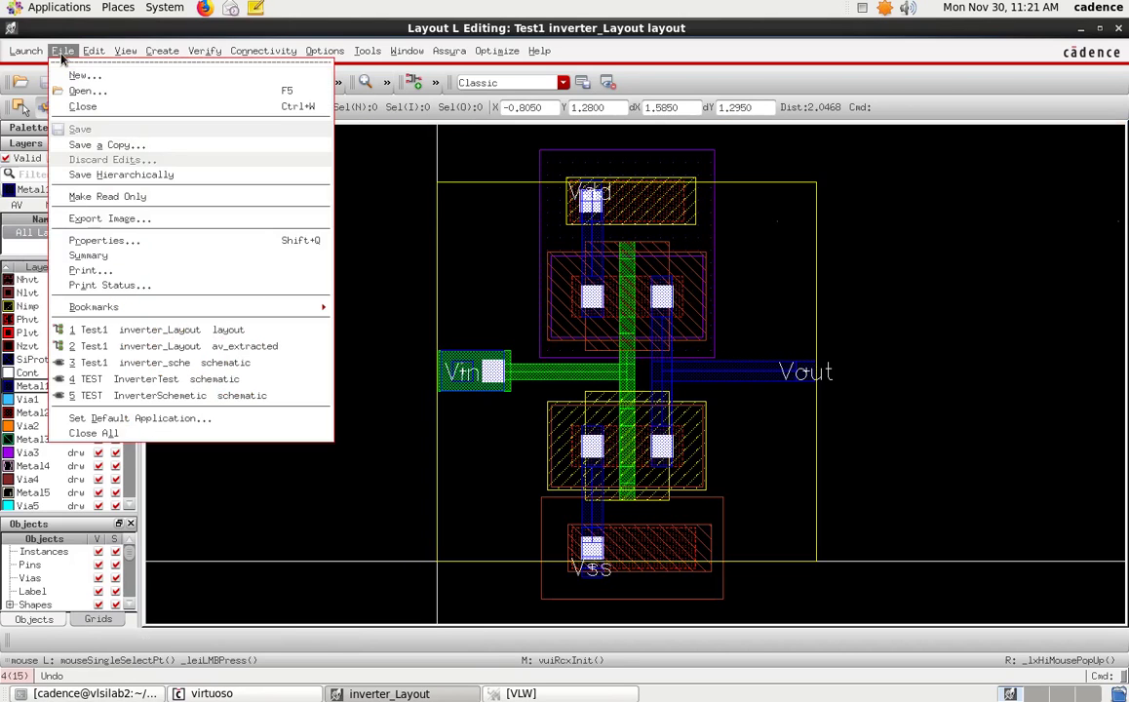
{"action": "left_click", "coordinate": [109, 93]}
{"action": "left_click_drag", "start_coordinate": [544, 130], "coordinate": [575, 178]}
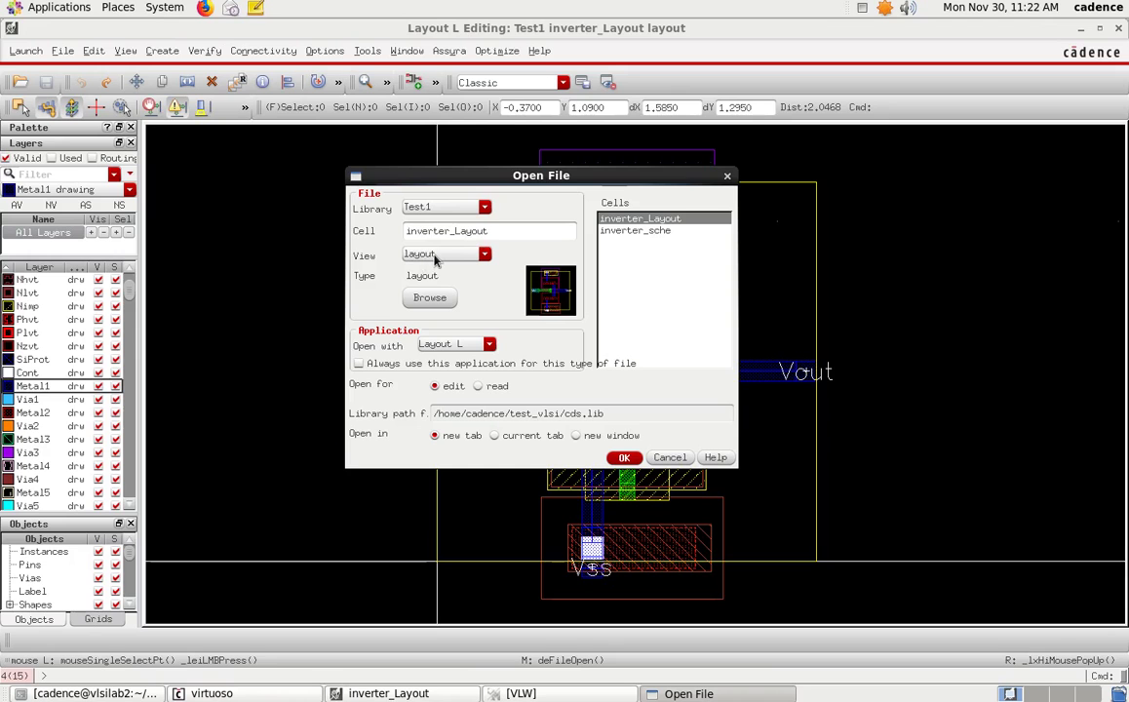
{"action": "left_click", "coordinate": [484, 255]}
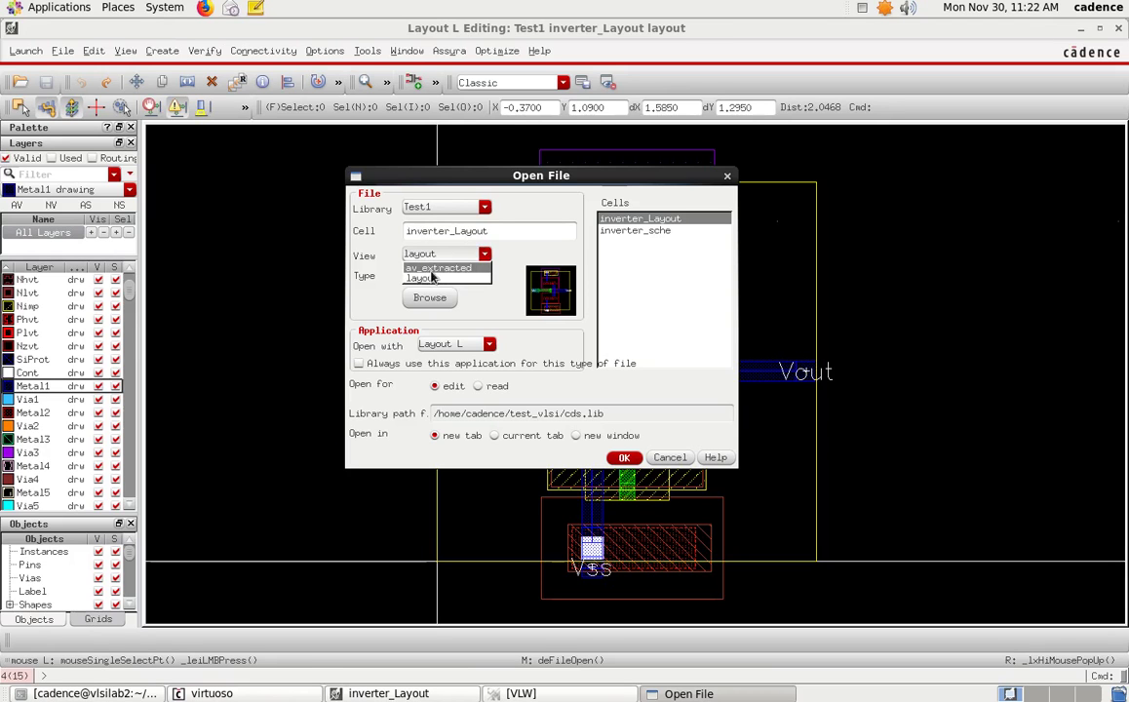
{"action": "left_click", "coordinate": [438, 269]}
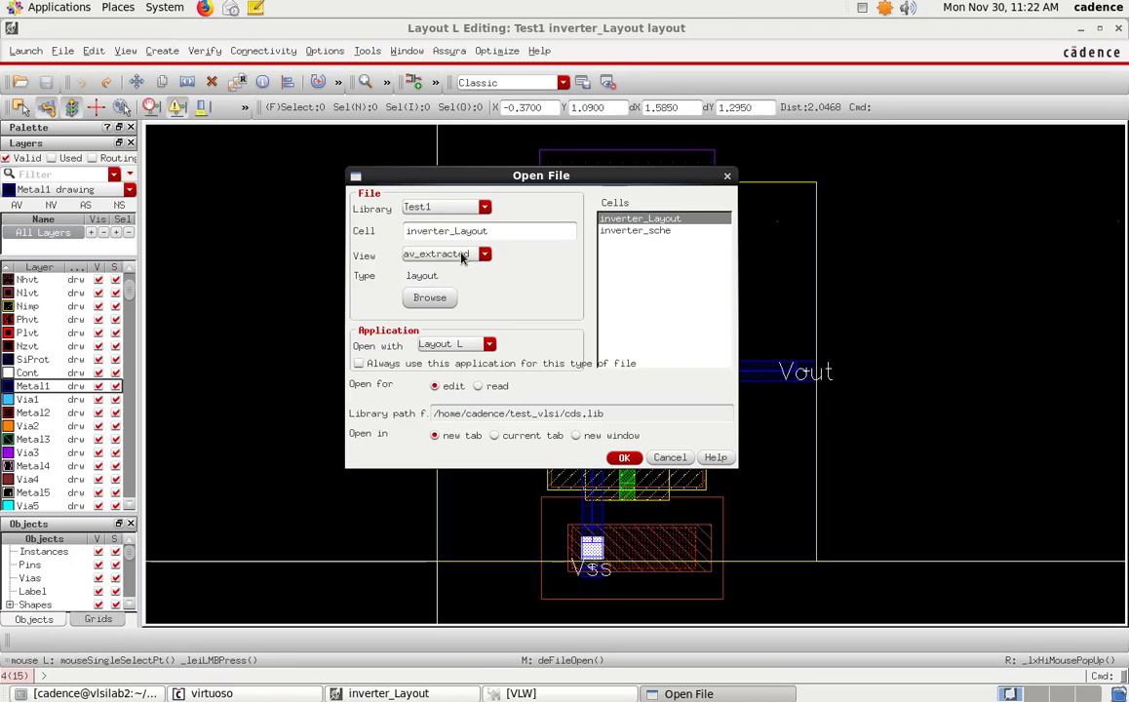
{"action": "left_click", "coordinate": [622, 457]}
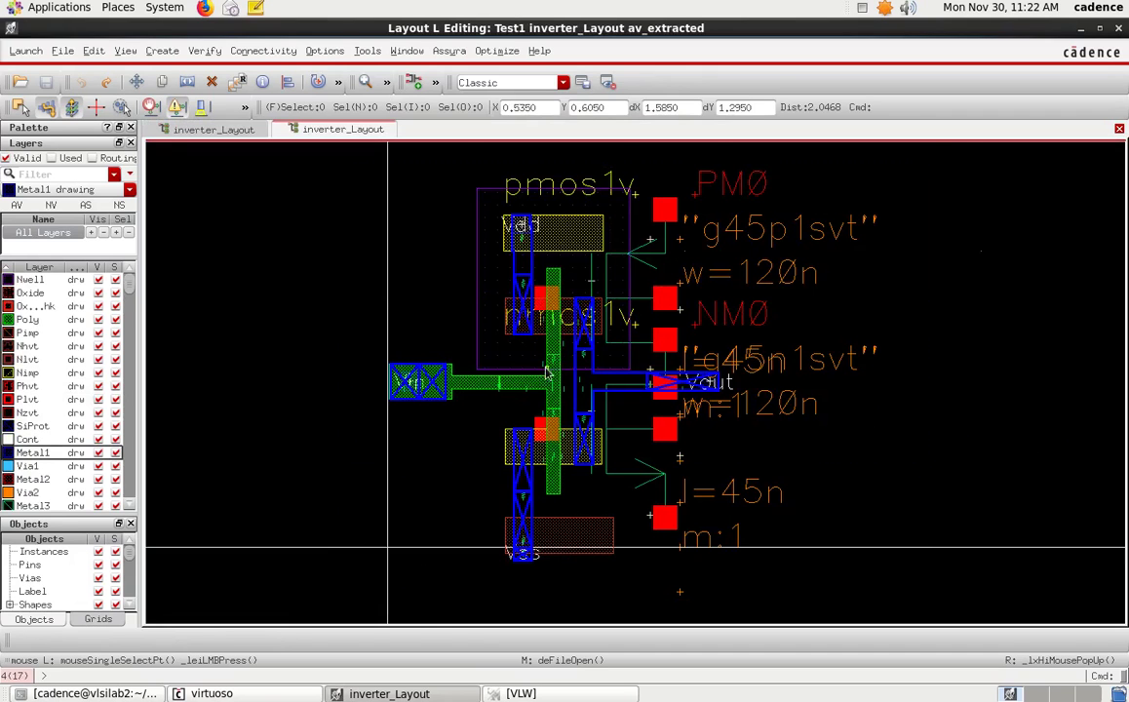
Examine the extracted parasitic resistors and capacitors around the poly gate in the av_extracted view
{"action": "scroll", "coordinate": [596, 382], "scroll_direction": "up", "scroll_amount": 1, "text": "ctrl"}
{"action": "scroll", "coordinate": [599, 383], "scroll_direction": "up", "scroll_amount": 2, "text": "ctrl"}
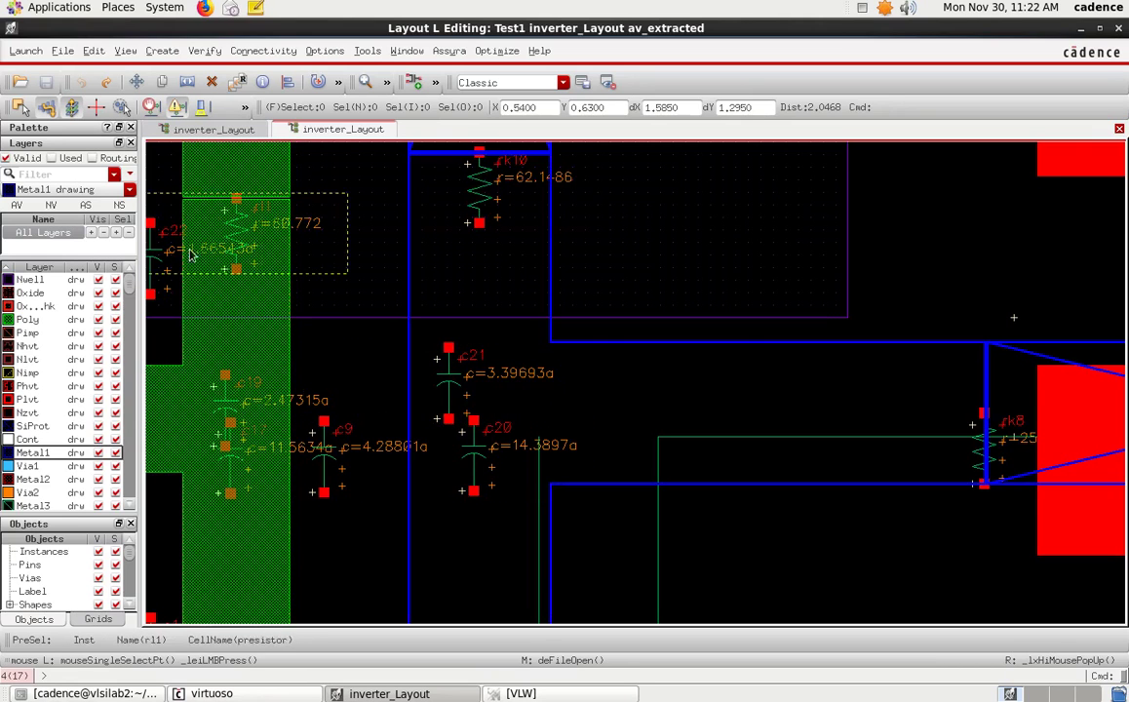
{"action": "scroll", "coordinate": [261, 223], "scroll_direction": "up", "scroll_amount": 5, "text": "ctrl"}
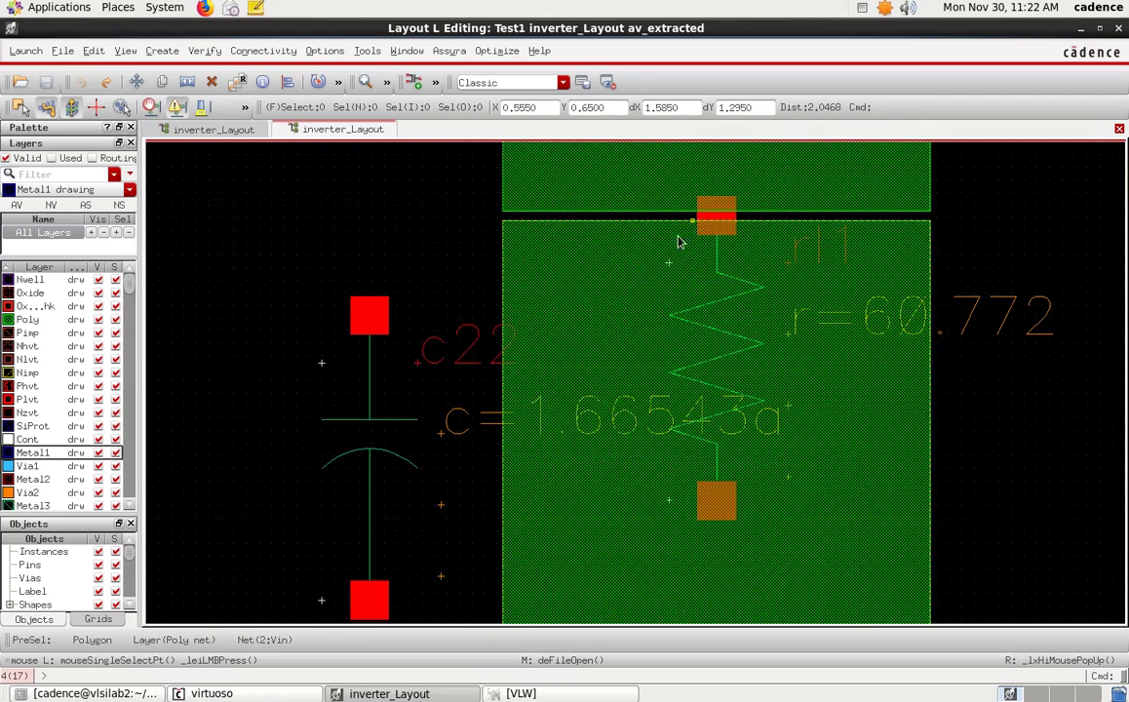
{"action": "scroll", "coordinate": [669, 237], "scroll_direction": "down", "scroll_amount": 4, "text": "ctrl"}
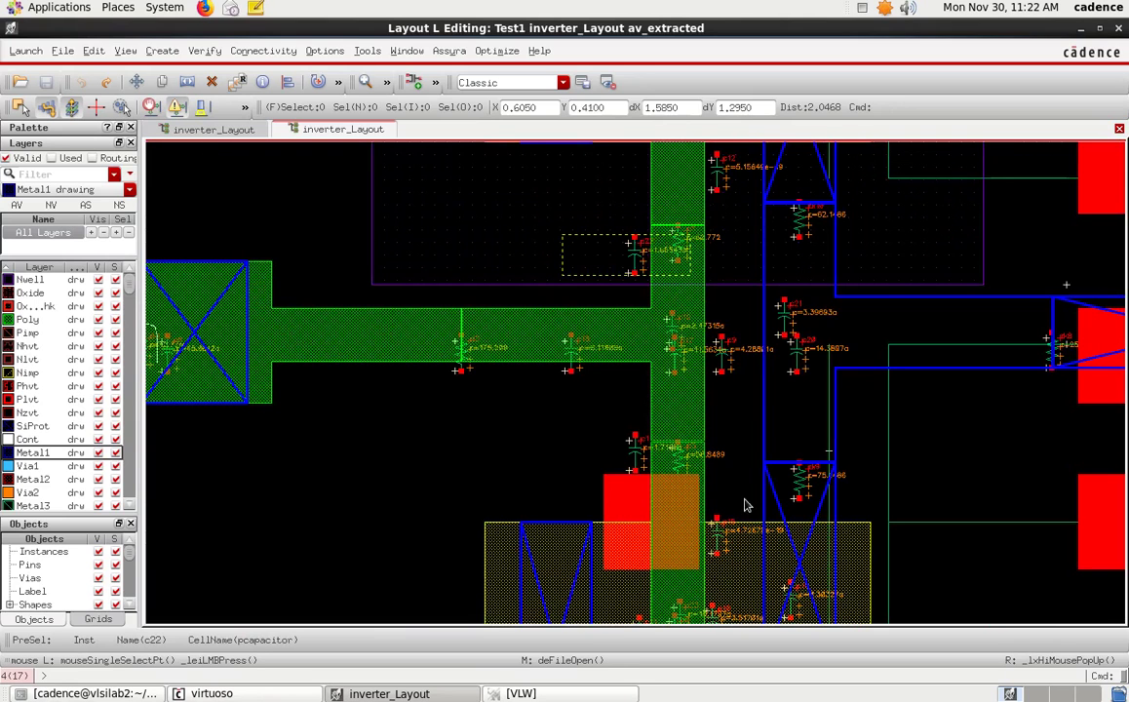
Inspect the extracted poly resistor and neighbouring parasitic capacitors just above the lower transistor's gate, in close-up and within the whole layout
{"action": "scroll", "coordinate": [634, 465], "scroll_direction": "up", "scroll_amount": 4, "text": "ctrl"}
{"action": "scroll", "coordinate": [606, 237], "scroll_direction": "down", "scroll_amount": 3, "text": "ctrl"}
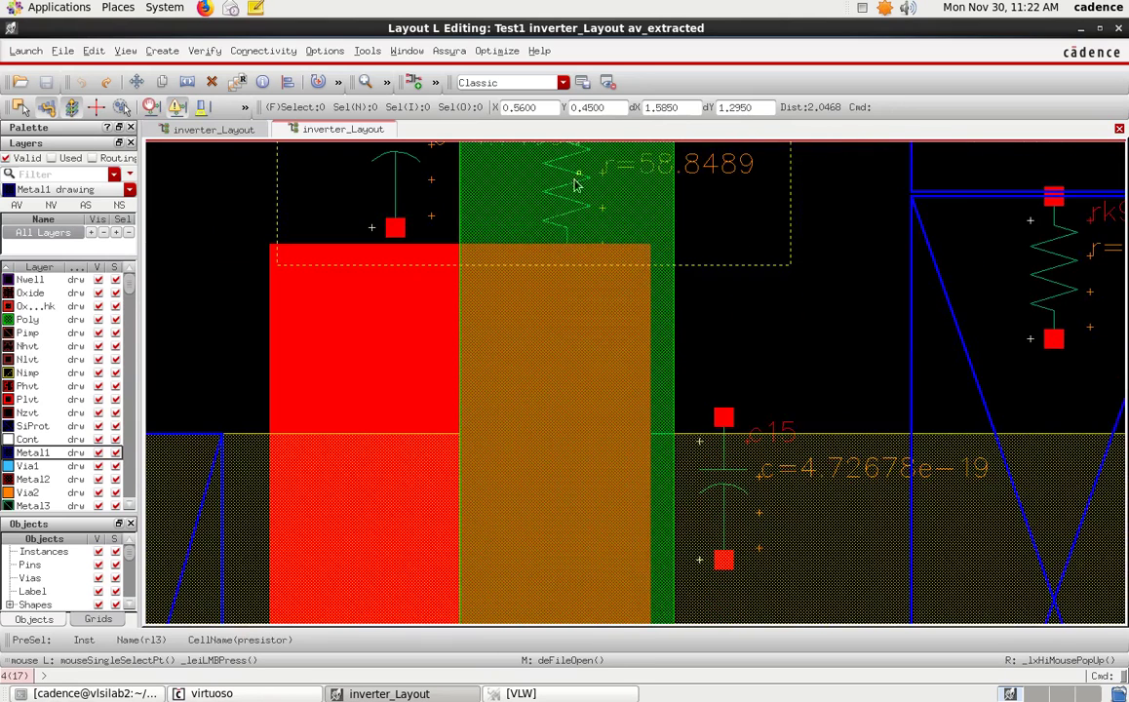
{"action": "scroll", "coordinate": [572, 175], "scroll_direction": "down", "scroll_amount": 3, "text": "ctrl"}
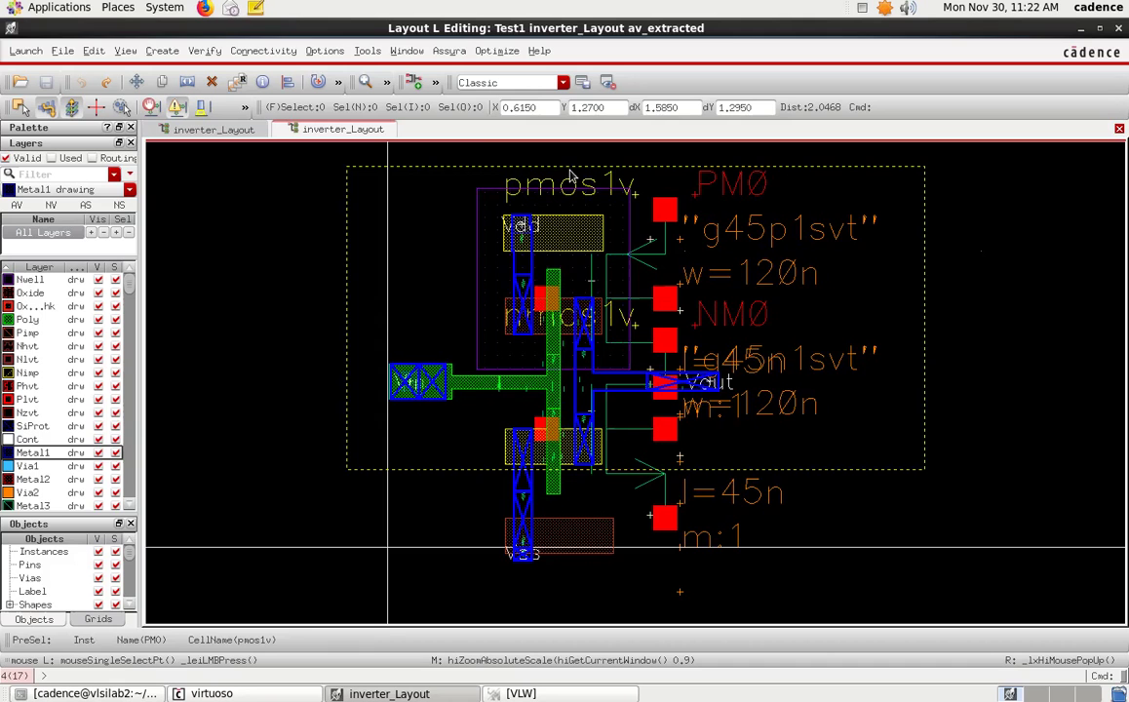
{"action": "scroll", "coordinate": [553, 414], "scroll_direction": "up", "scroll_amount": 2, "text": "ctrl"}
{"action": "scroll", "coordinate": [553, 414], "scroll_direction": "up", "scroll_amount": 4, "text": "ctrl"}
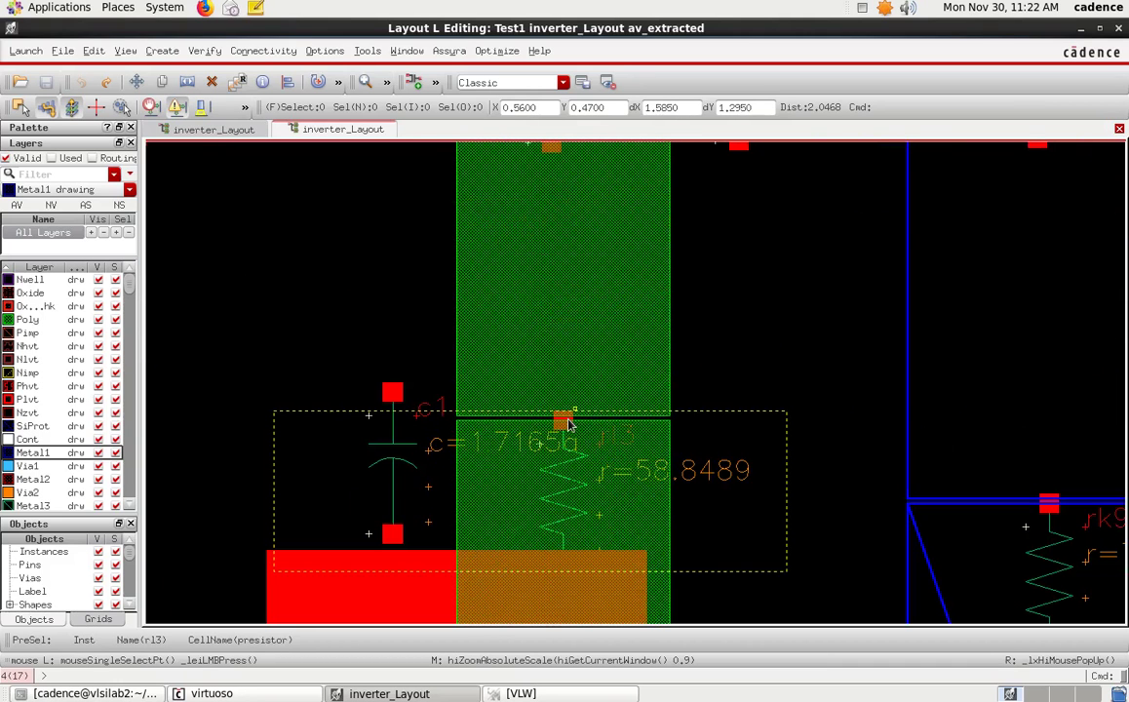
{"action": "scroll", "coordinate": [690, 387], "scroll_direction": "up", "scroll_amount": 2, "text": "ctrl"}
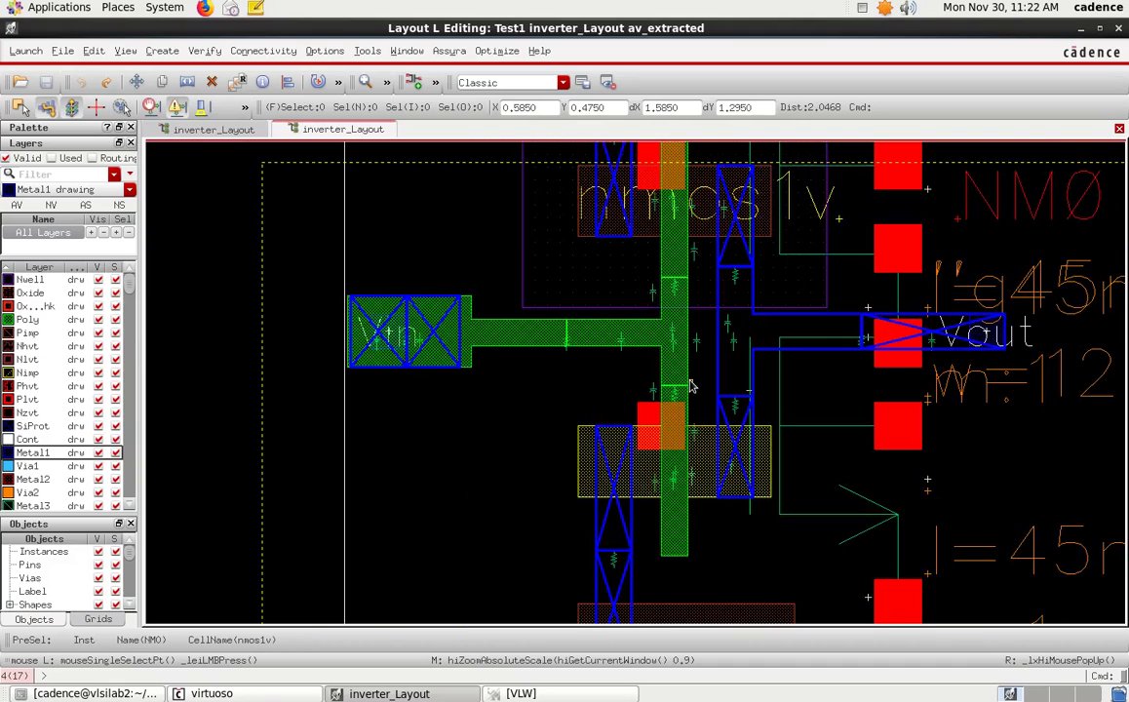
{"action": "scroll", "coordinate": [690, 387], "scroll_direction": "down", "scroll_amount": 2, "text": "ctrl"}
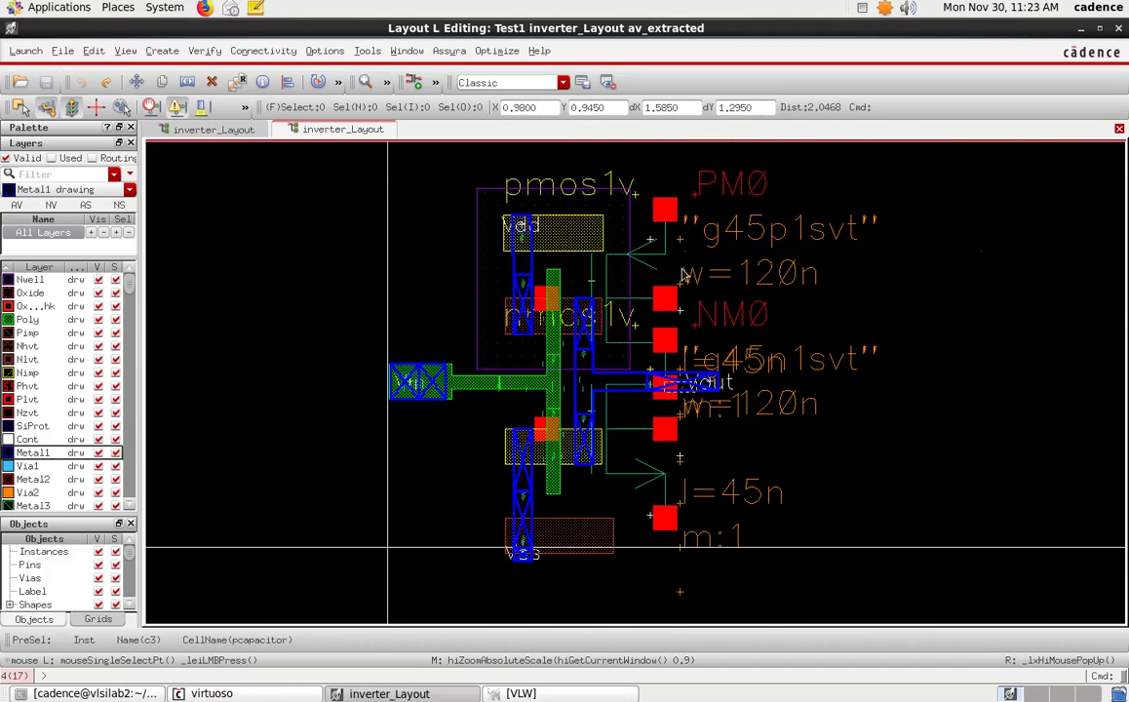
Inspect the parasitic resistor extracted on the Vdd Metal1 strip beside the upper transistor, and review the complete extracted inverter
{"action": "scroll", "coordinate": [616, 246], "scroll_direction": "up", "scroll_amount": 2, "text": "ctrl"}
{"action": "scroll", "coordinate": [516, 285], "scroll_direction": "up", "scroll_amount": 3, "text": "ctrl"}
{"action": "scroll", "coordinate": [517, 284], "scroll_direction": "down", "scroll_amount": 3, "text": "ctrl"}
{"action": "scroll", "coordinate": [353, 309], "scroll_direction": "up", "scroll_amount": 3, "text": "ctrl"}
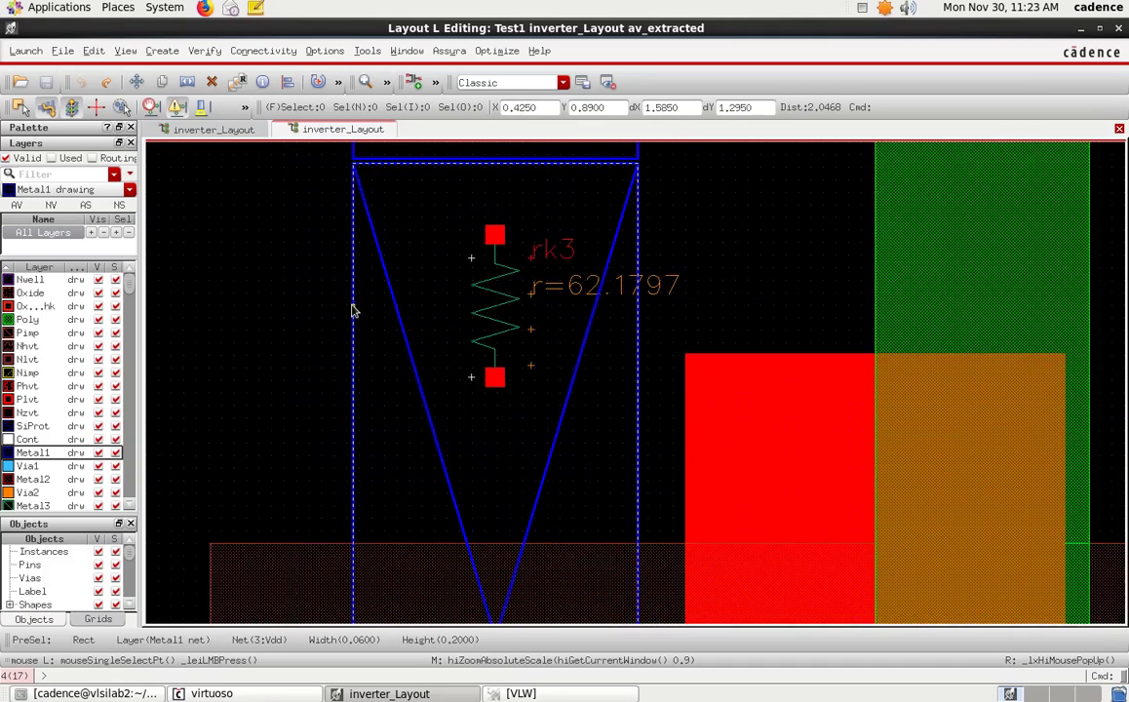
{"action": "scroll", "coordinate": [353, 310], "scroll_direction": "down", "scroll_amount": 3, "text": "ctrl"}
{"action": "scroll", "coordinate": [672, 525], "scroll_direction": "down", "scroll_amount": 3, "text": "ctrl"}
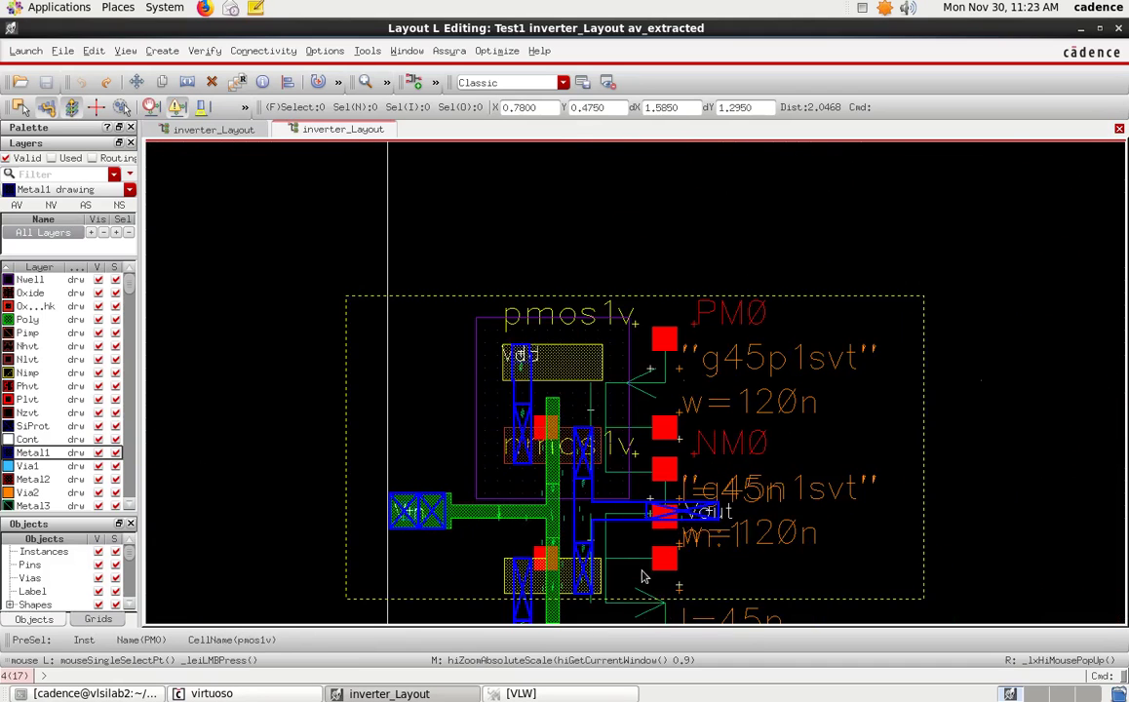
{"action": "scroll", "coordinate": [538, 464], "scroll_direction": "down", "scroll_amount": 2}
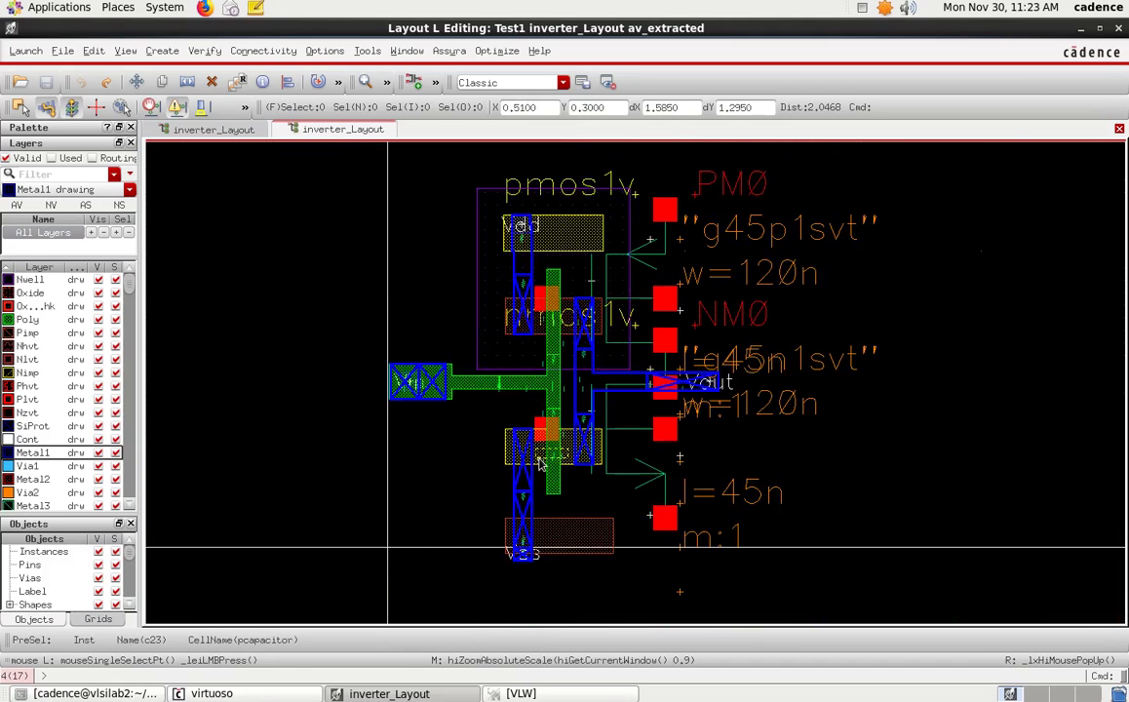